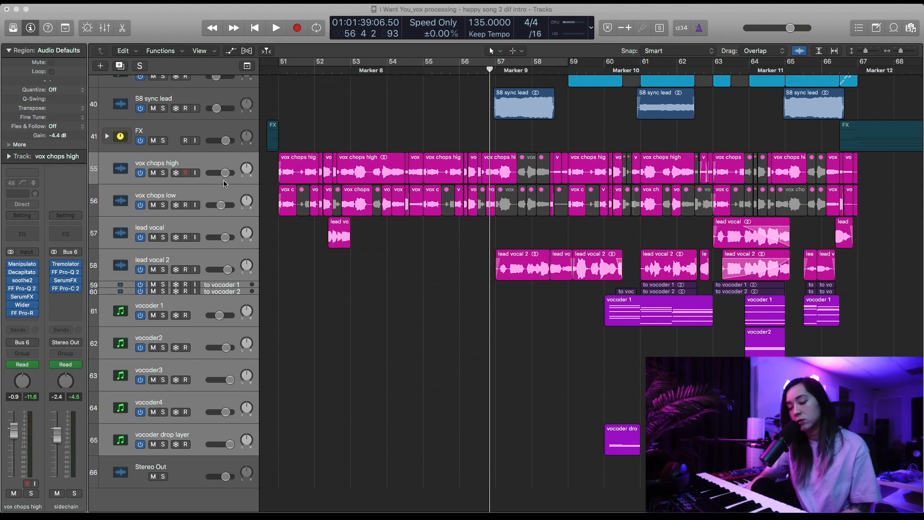
Step: Turn on cycle mode and play part of the vox chops high track in solo, ending with solo off
{"action": "key", "text": "c"}
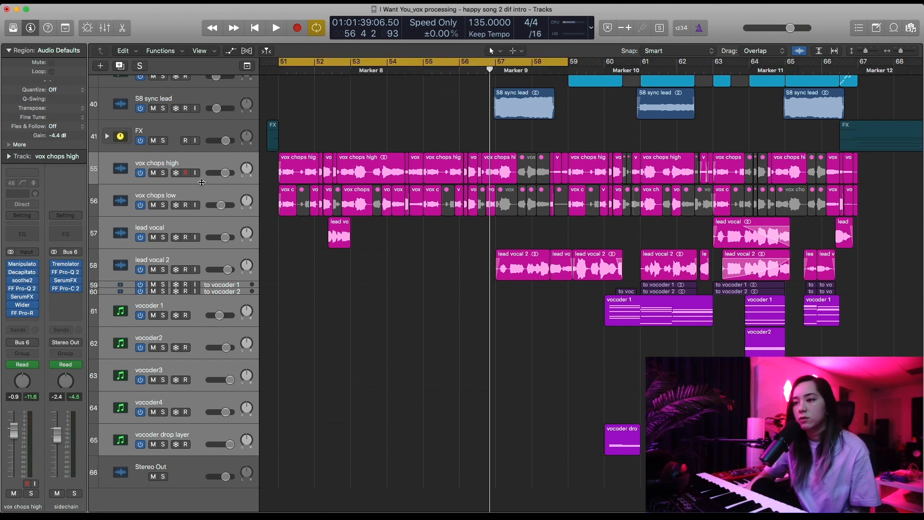
{"action": "left_click", "coordinate": [178, 159]}
{"action": "key", "text": "space"}
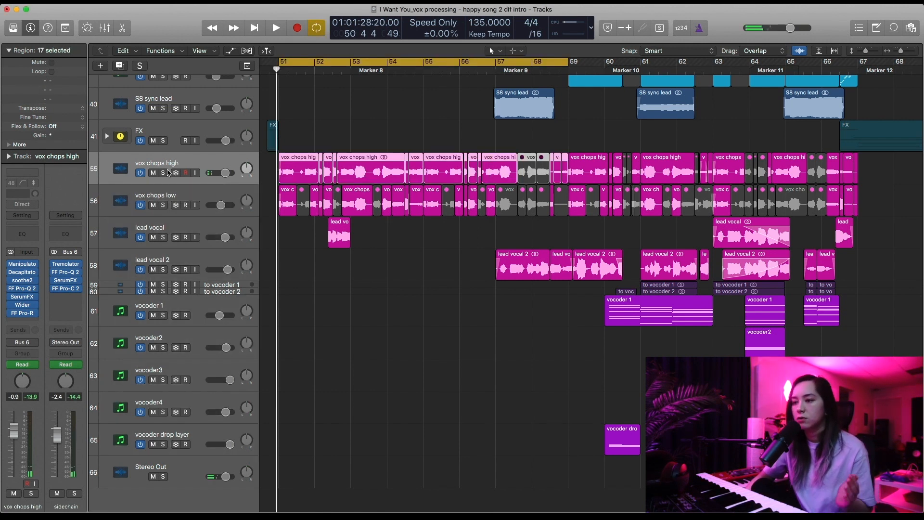
{"action": "left_click", "coordinate": [163, 173]}
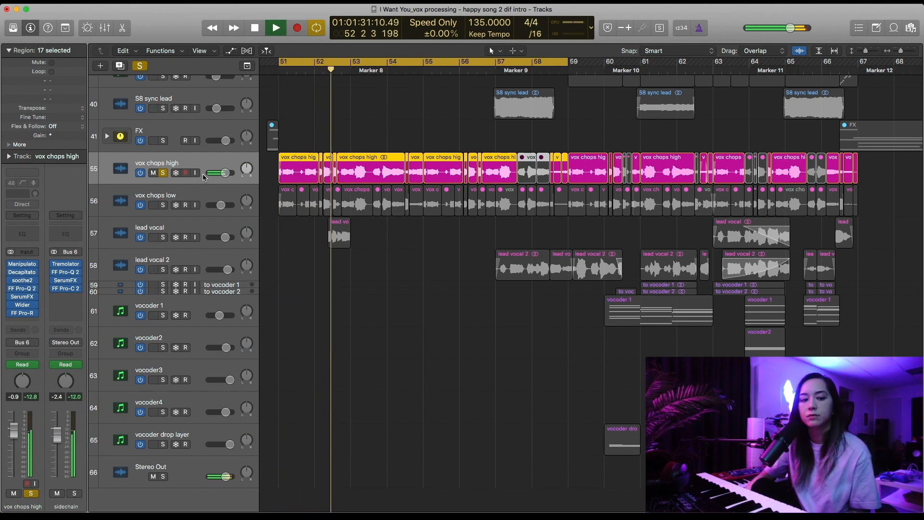
{"action": "key", "text": "space"}
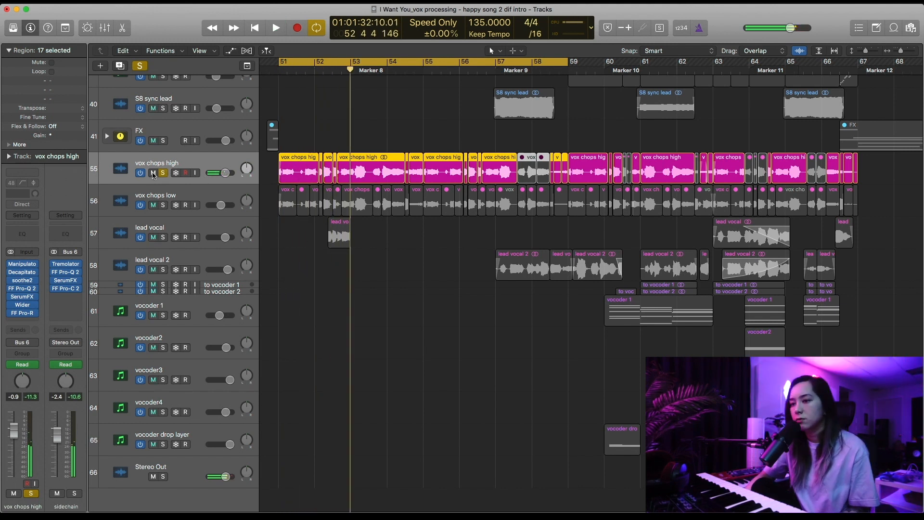
{"action": "left_click", "coordinate": [162, 174]}
Step: Extend the first vox chops high region to about bar 67 to show the uncut recording, and restore the original chops
{"action": "left_click", "coordinate": [268, 181]}
{"action": "left_click", "coordinate": [303, 181]}
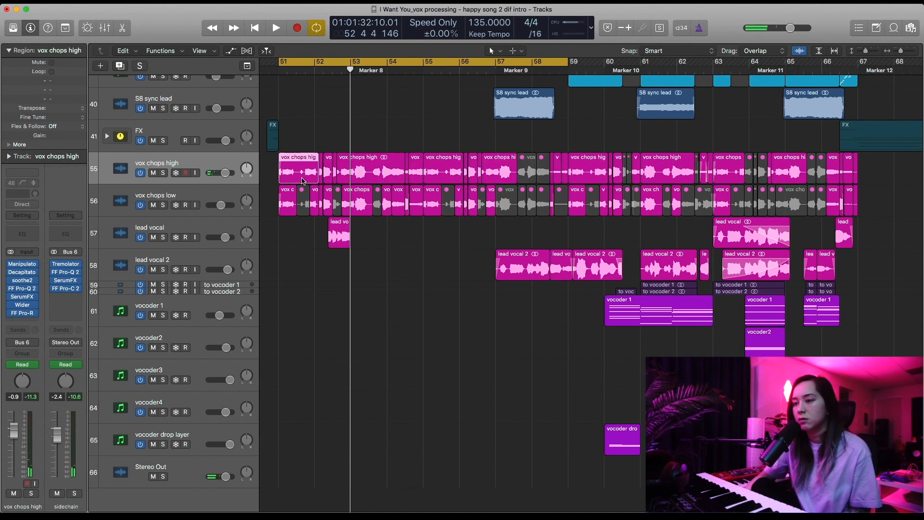
{"action": "left_click_drag", "start_coordinate": [315, 176], "coordinate": [860, 206]}
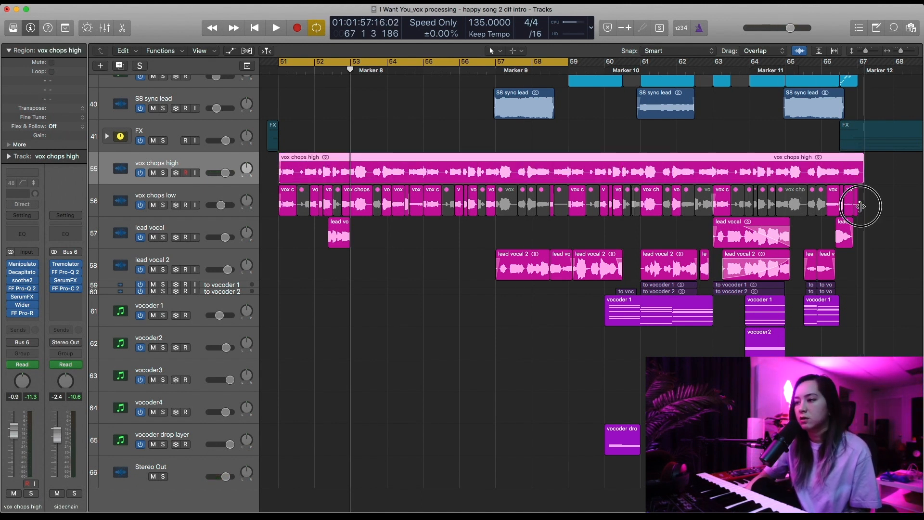
{"action": "left_click_drag", "start_coordinate": [859, 206], "coordinate": [860, 207]}
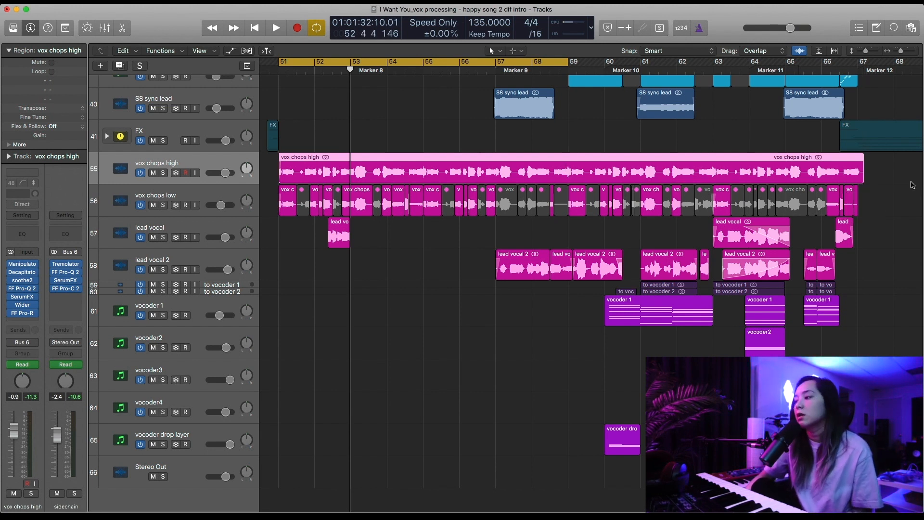
{"action": "left_click_drag", "start_coordinate": [866, 182], "coordinate": [318, 175]}
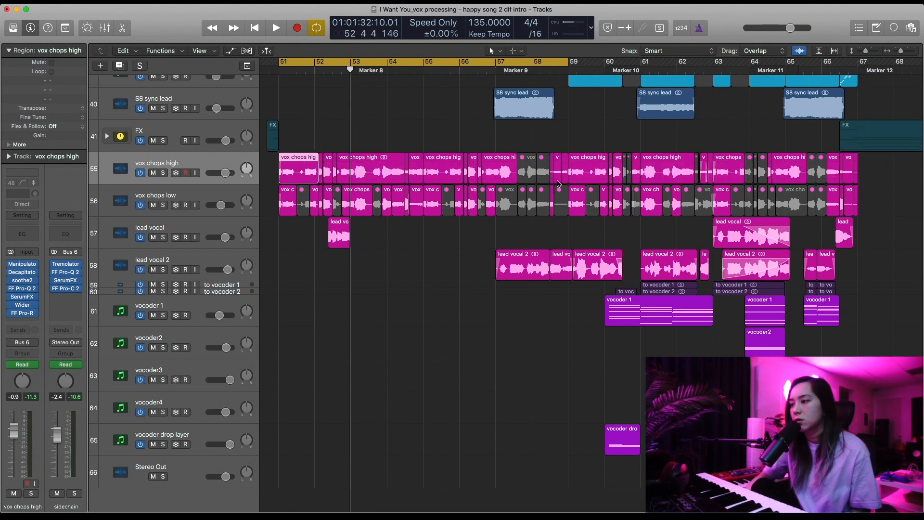
Step: Solo the vox chops high track, bypass all of its insert plug-ins and play the dry vocal chops
{"action": "left_click", "coordinate": [197, 195]}
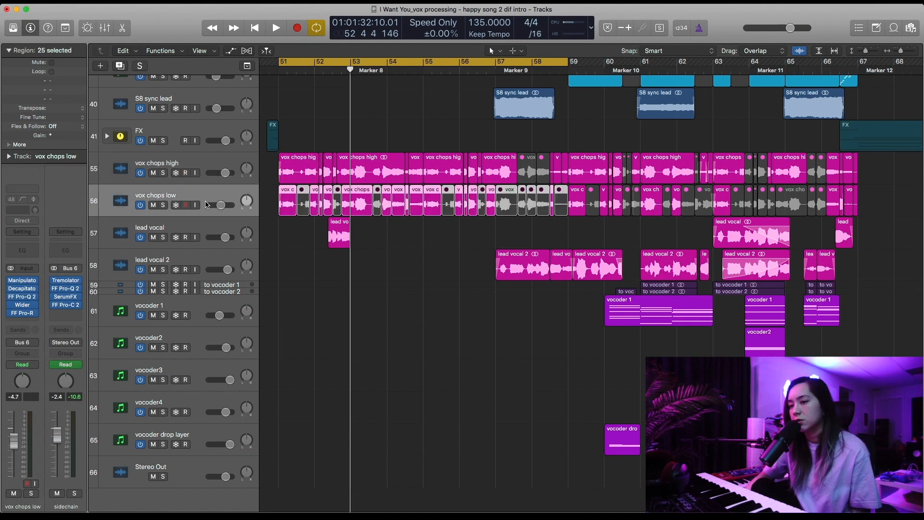
{"action": "left_click", "coordinate": [214, 167]}
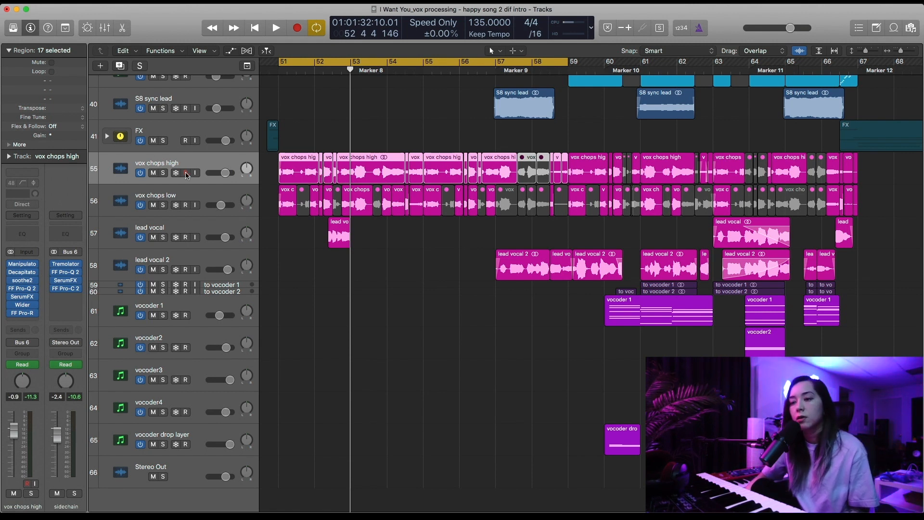
{"action": "left_click", "coordinate": [162, 173]}
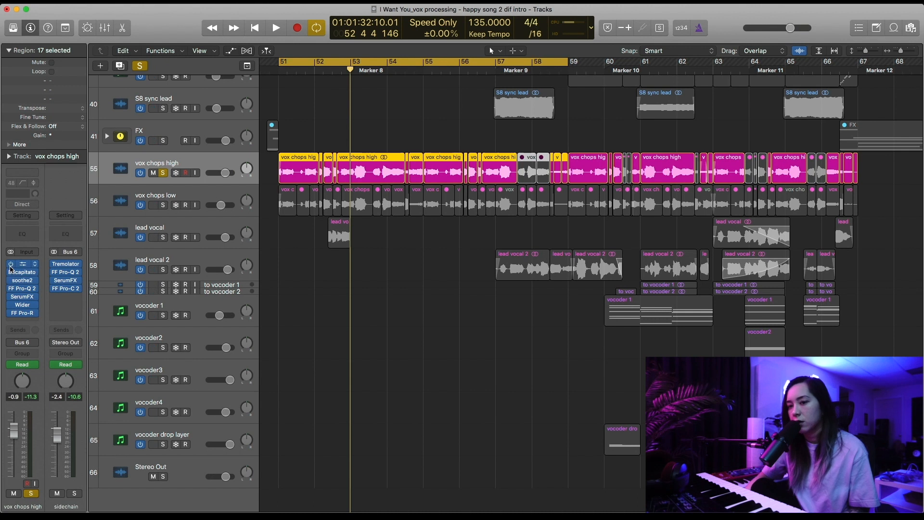
{"action": "key", "text": "space"}
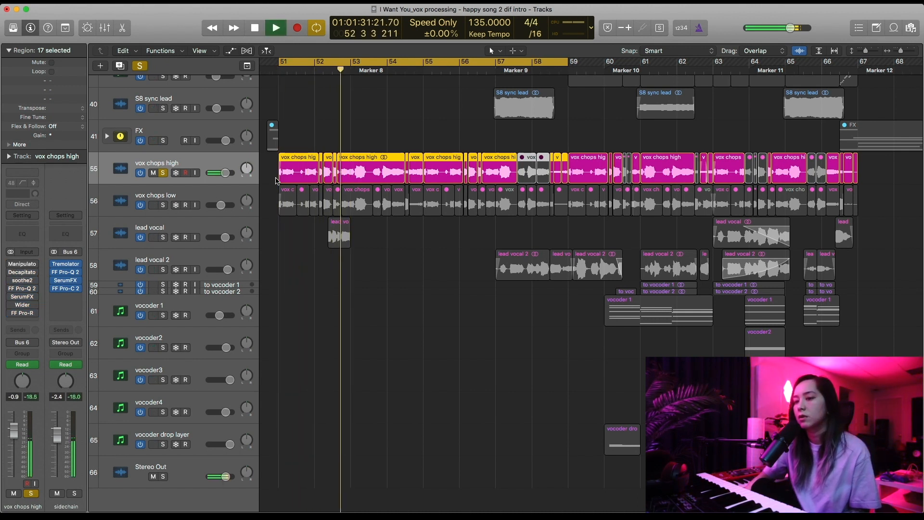
{"action": "key", "text": "space"}
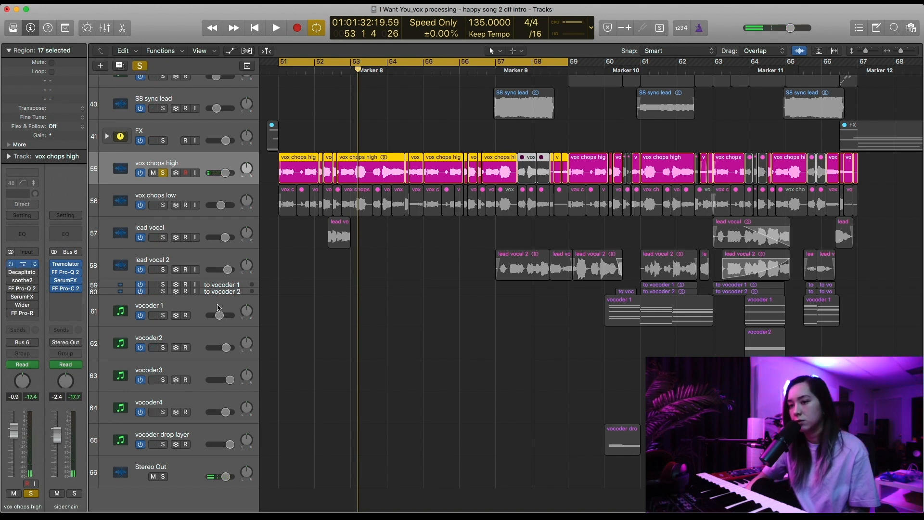
Step: Enable and open Manipulator on vox chops high, and audition the soloed chops through it while trying the Formant knob
{"action": "key", "text": "v"}
{"action": "left_click_drag", "start_coordinate": [202, 28], "coordinate": [625, 66]}
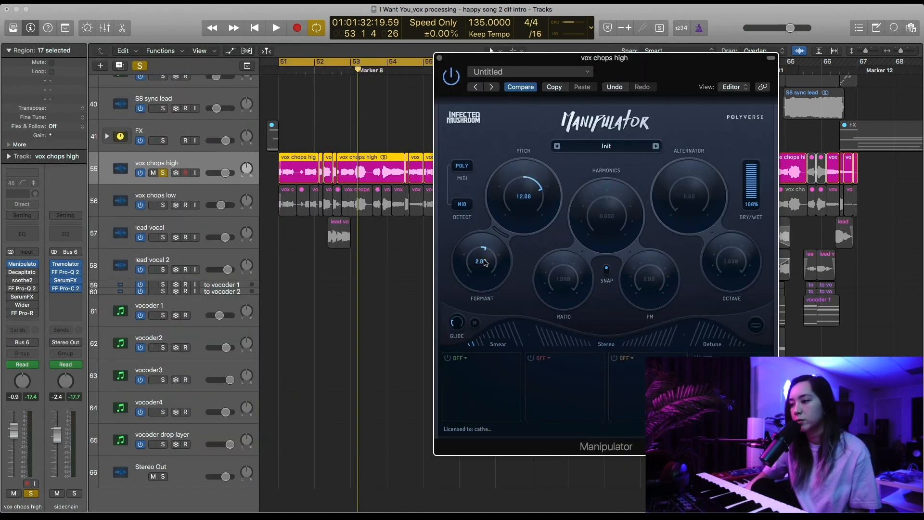
{"action": "key", "text": "space"}
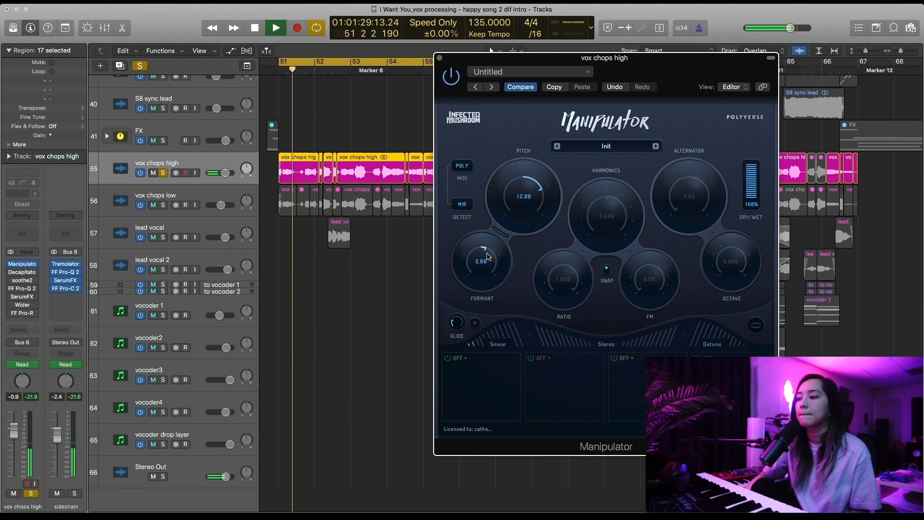
{"action": "double_click", "coordinate": [483, 246]}
{"action": "mouse_move", "coordinate": [482, 246]}
{"action": "left_mouse_down"}
{"action": "mouse_move", "coordinate": [504, 256]}
{"action": "mouse_move", "coordinate": [487, 237]}
{"action": "left_mouse_up"}
{"action": "left_click_drag", "start_coordinate": [645, 64], "coordinate": [620, 59]}
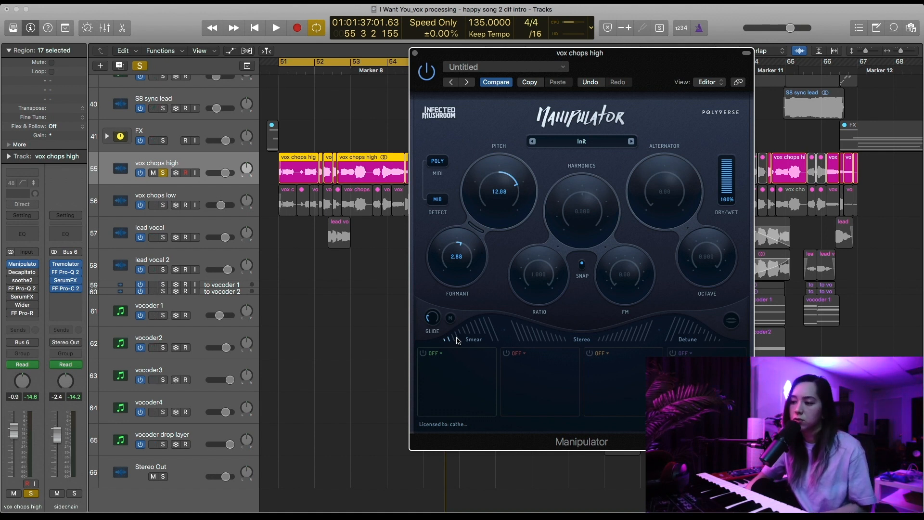
{"action": "key", "text": "space"}
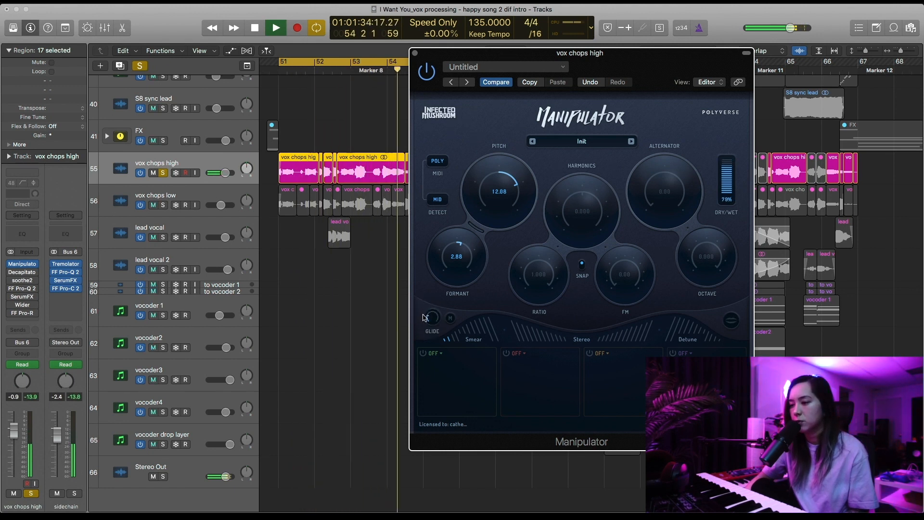
{"action": "left_click_drag", "start_coordinate": [449, 332], "coordinate": [483, 335]}
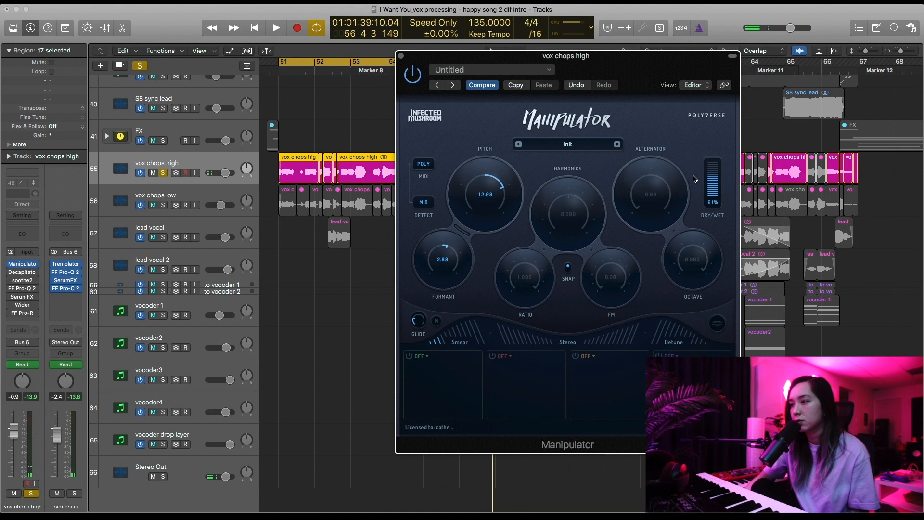
{"action": "left_click_drag", "start_coordinate": [637, 74], "coordinate": [633, 123]}
Step: Show track automation, expand the vox chops high automation lanes and hide the Manipulator window to examine the pan, formant and wet/dry curves
{"action": "key", "text": "a"}
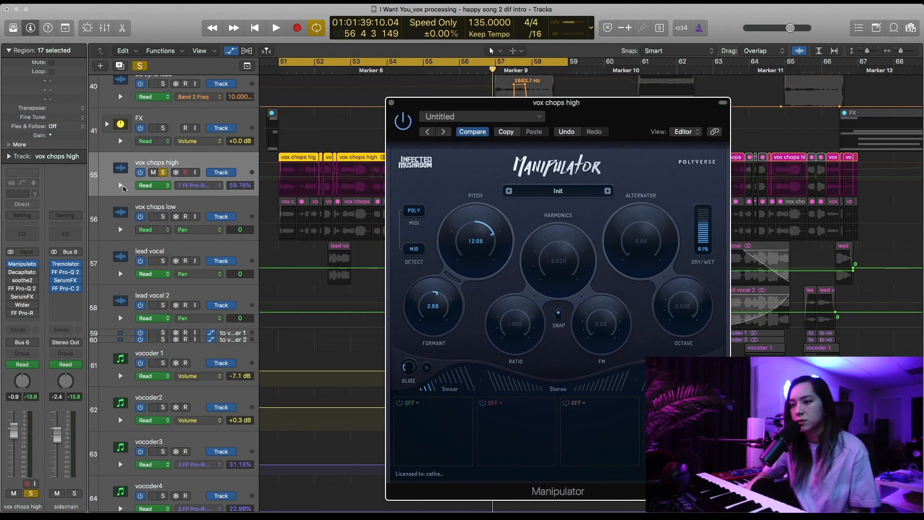
{"action": "left_click", "coordinate": [123, 187]}
{"action": "left_click", "coordinate": [120, 186]}
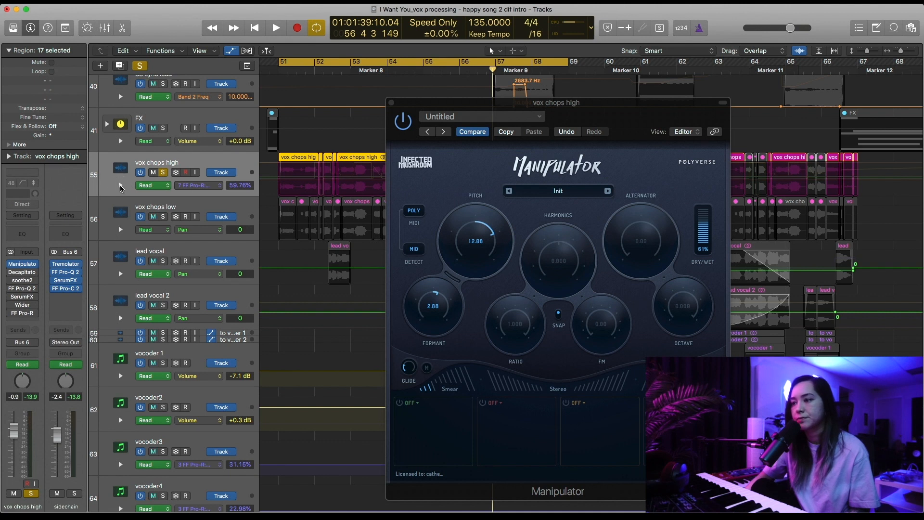
{"action": "key", "text": "v"}
{"action": "scroll", "coordinate": [308, 218], "scroll_direction": "down", "scroll_amount": 1}
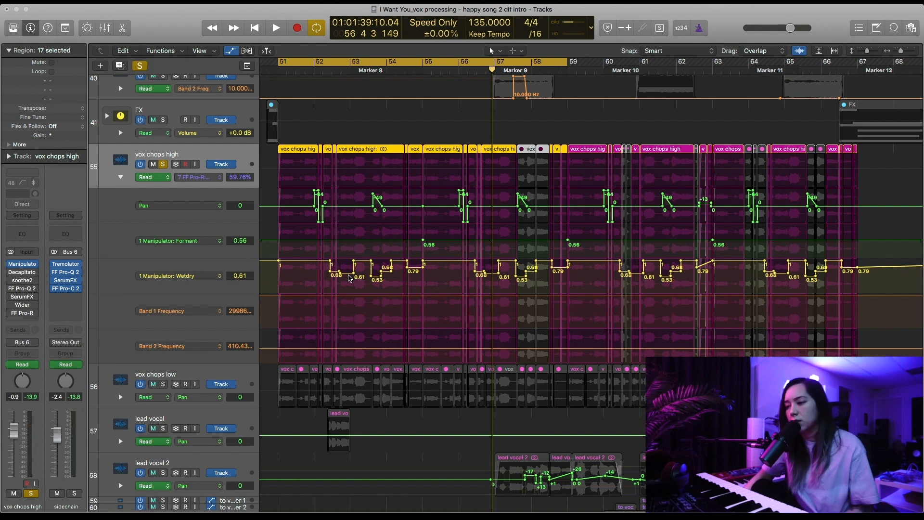
{"action": "scroll", "coordinate": [350, 279], "scroll_direction": "down", "scroll_amount": 2}
Step: Play the soloed vox chops high track with its automation lanes in view, ending with playback stopped and automation hidden
{"action": "left_click", "coordinate": [181, 370]}
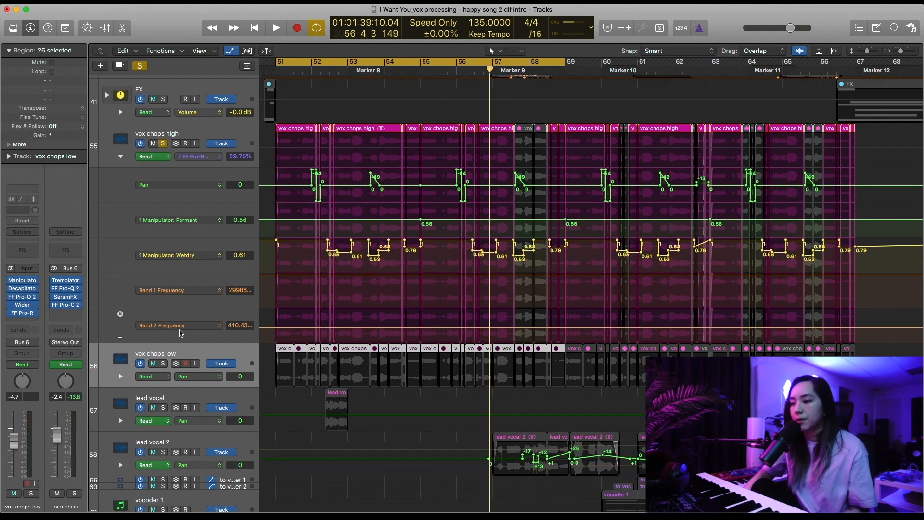
{"action": "scroll", "coordinate": [357, 200], "scroll_direction": "down", "scroll_amount": 1}
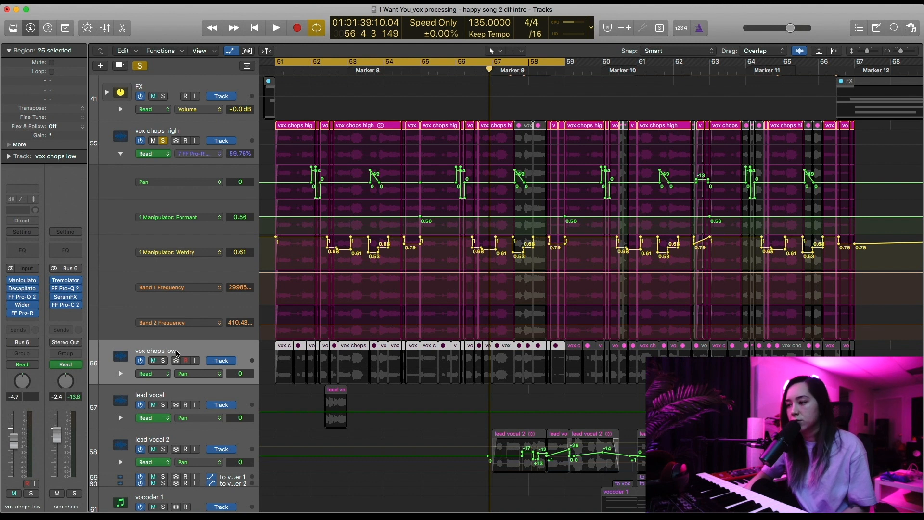
{"action": "key", "text": "space"}
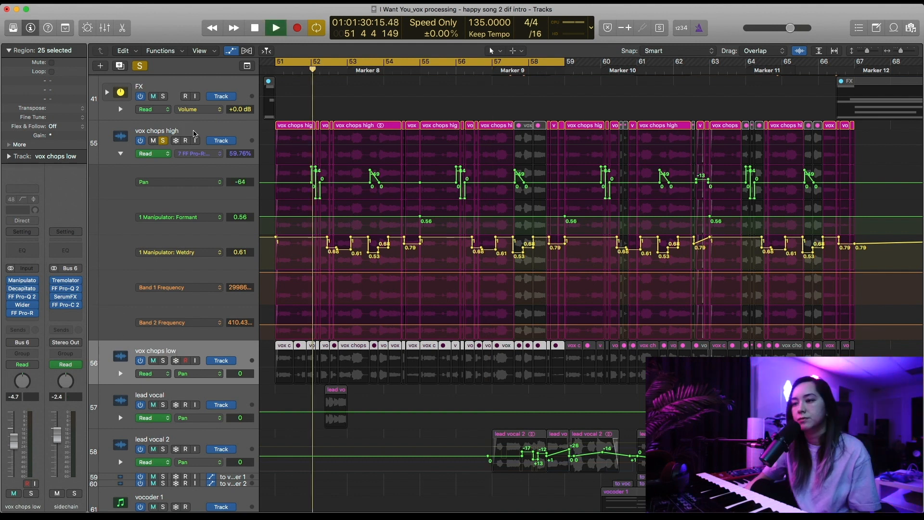
{"action": "left_click", "coordinate": [193, 133]}
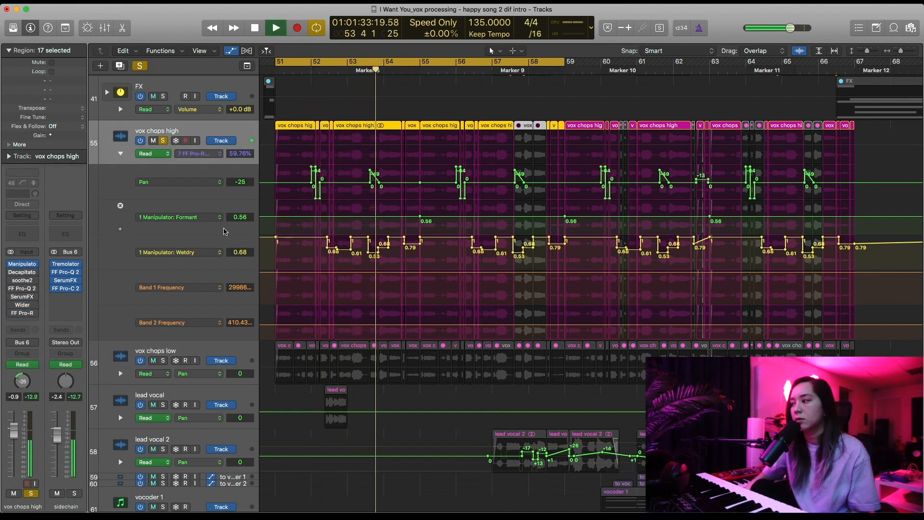
{"action": "key", "text": "a"}
{"action": "key", "text": "space"}
Step: Enable Decapitator on the vox chops high track and open its window over the arrangement, clear of the track headers
{"action": "mouse_move", "coordinate": [22, 273]}
{"action": "left_click", "coordinate": [23, 272]}
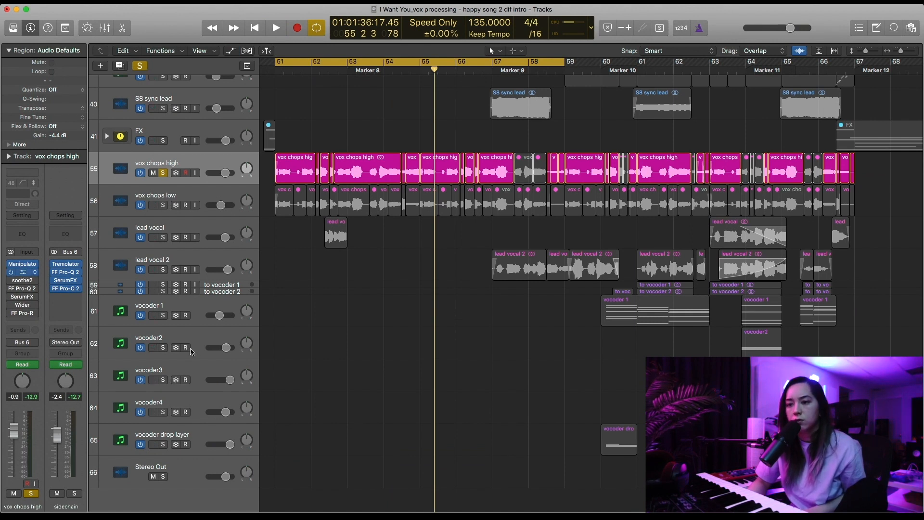
{"action": "left_click_drag", "start_coordinate": [671, 169], "coordinate": [513, 142]}
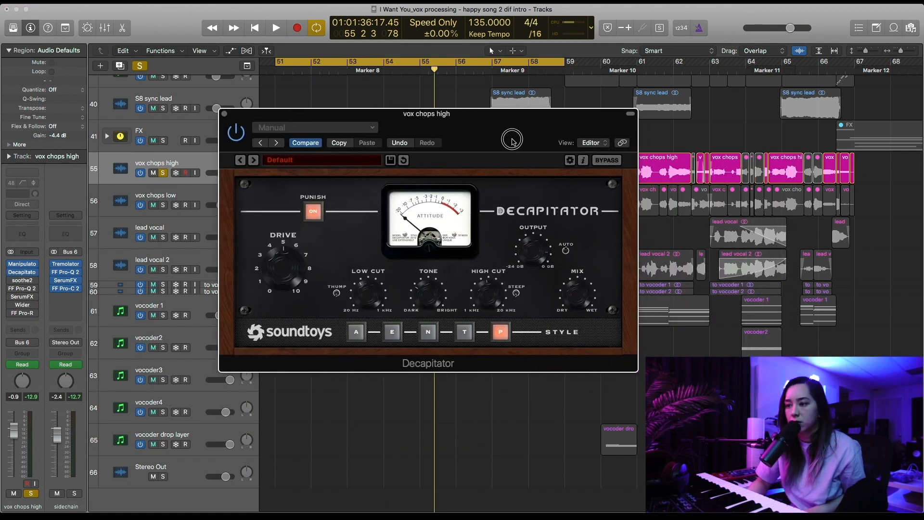
{"action": "left_click_drag", "start_coordinate": [426, 115], "coordinate": [561, 112]}
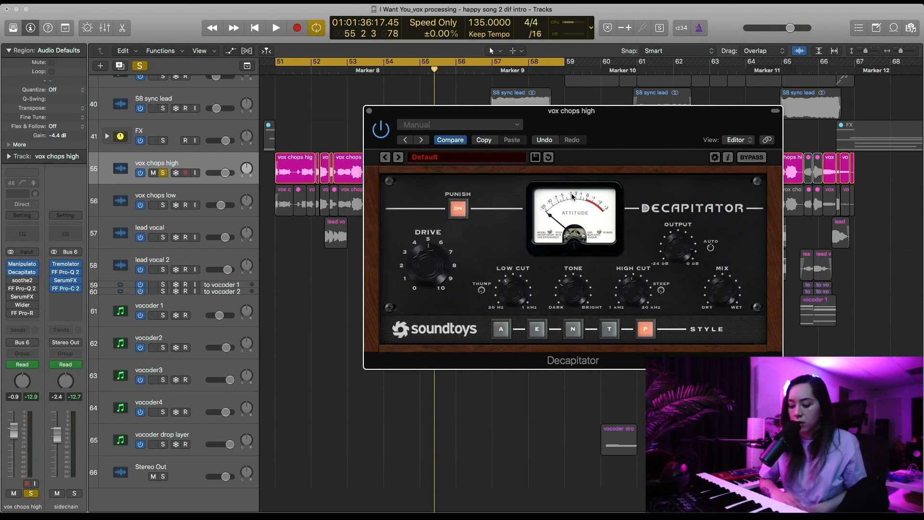
{"action": "left_click_drag", "start_coordinate": [552, 124], "coordinate": [532, 111]}
Step: Audition the soloed chops through Decapitator and close its window
{"action": "key", "text": "space"}
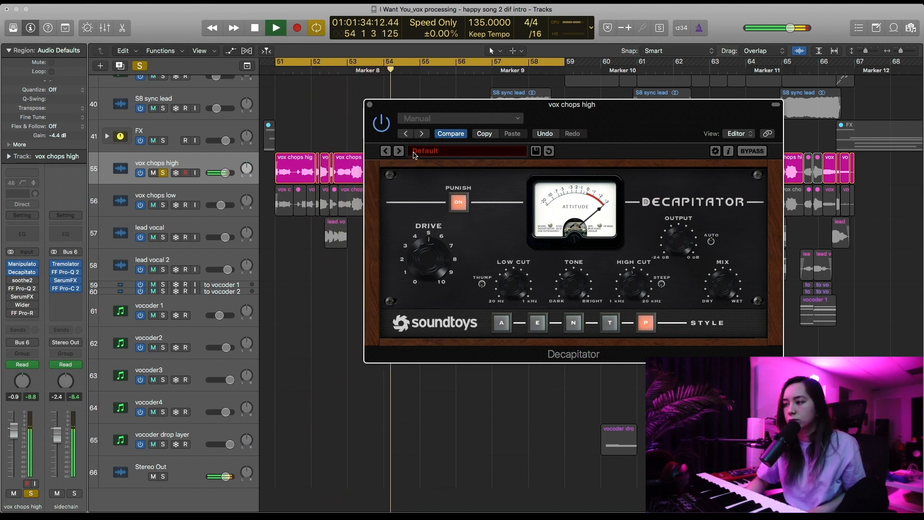
{"action": "key", "text": "space"}
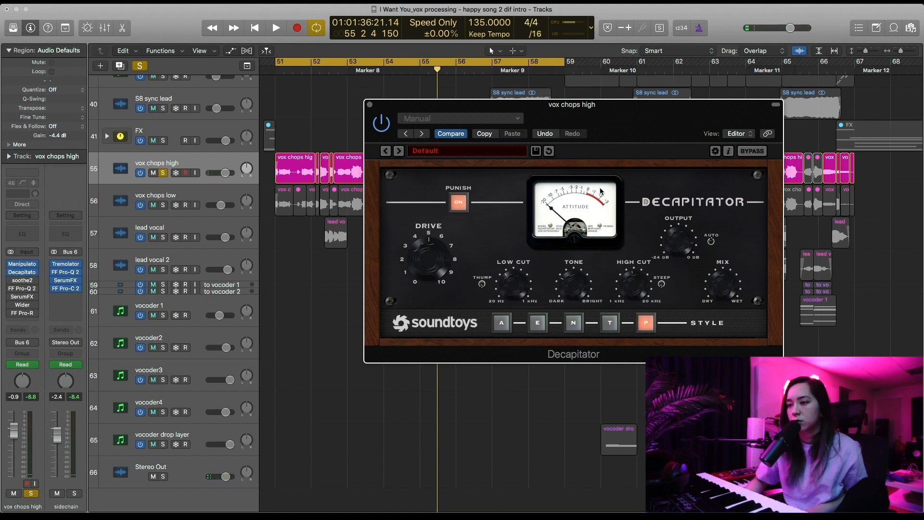
{"action": "left_click_drag", "start_coordinate": [580, 104], "coordinate": [571, 109]}
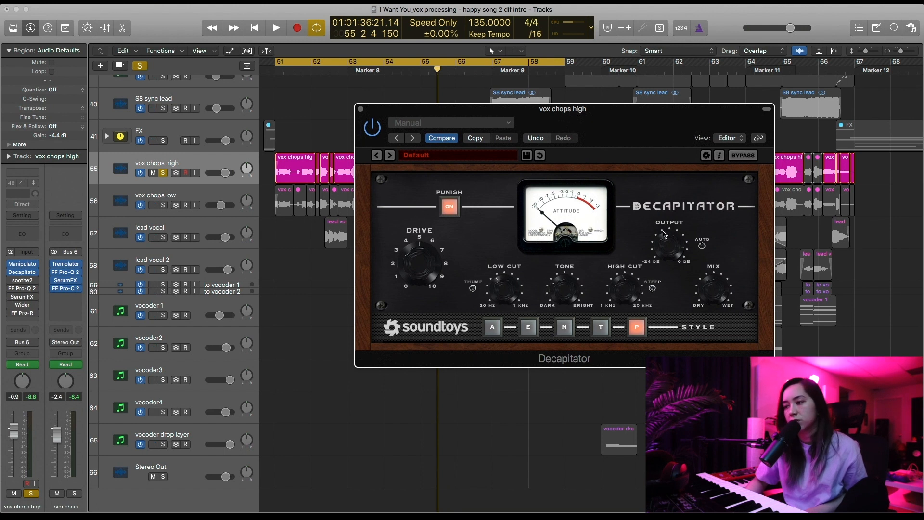
{"action": "left_click", "coordinate": [361, 110]}
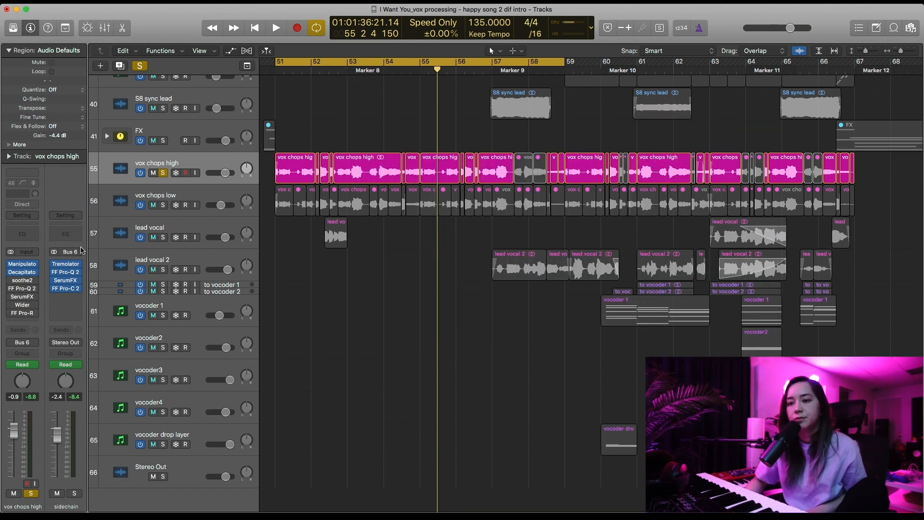
Step: Enable soothe2 on the vox chops high track and open its window over the middle of the arrangement
{"action": "mouse_move", "coordinate": [10, 283]}
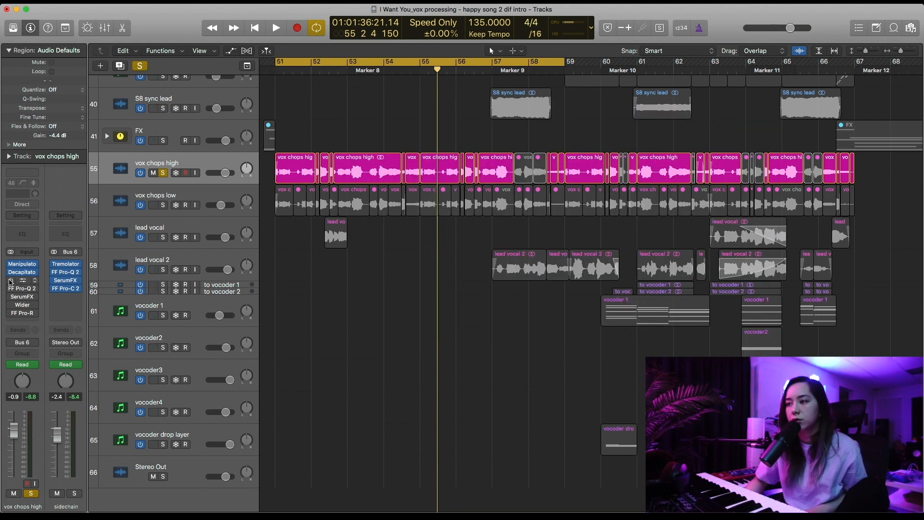
{"action": "left_click", "coordinate": [23, 280]}
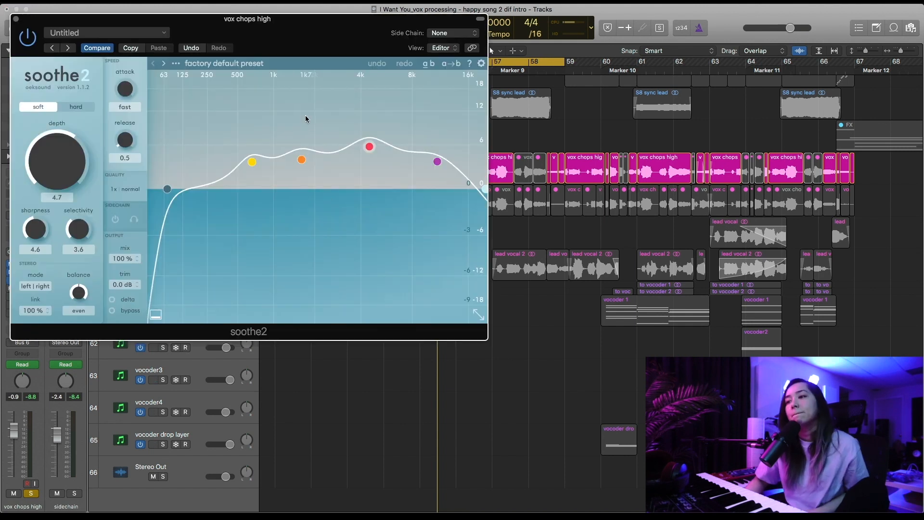
{"action": "left_click_drag", "start_coordinate": [287, 26], "coordinate": [475, 102]}
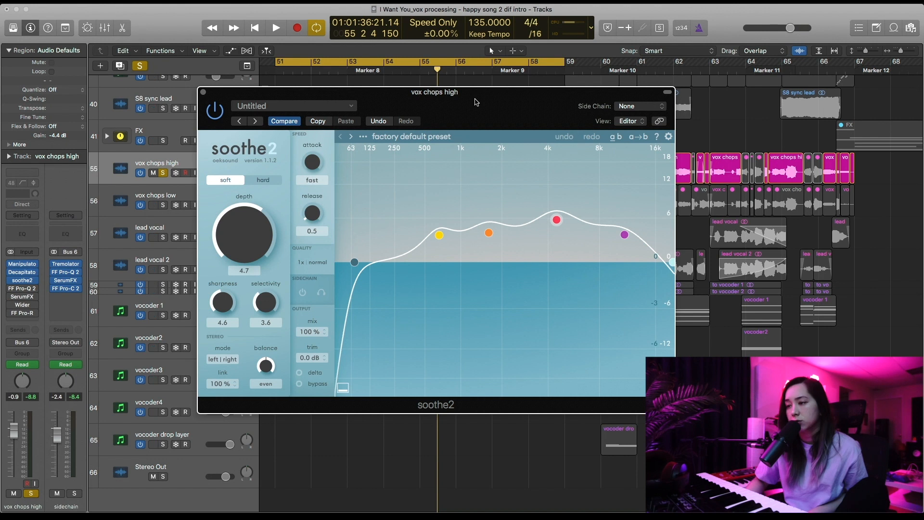
Step: Shift the soothe2 window slightly towards the track headers and audition the soloed chops through it
{"action": "left_click_drag", "start_coordinate": [470, 96], "coordinate": [455, 96]}
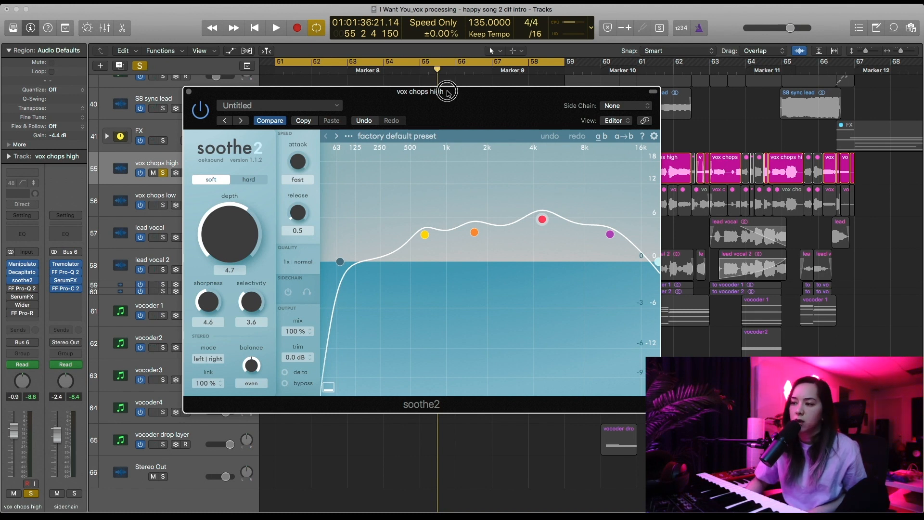
{"action": "left_click_drag", "start_coordinate": [449, 94], "coordinate": [441, 96]}
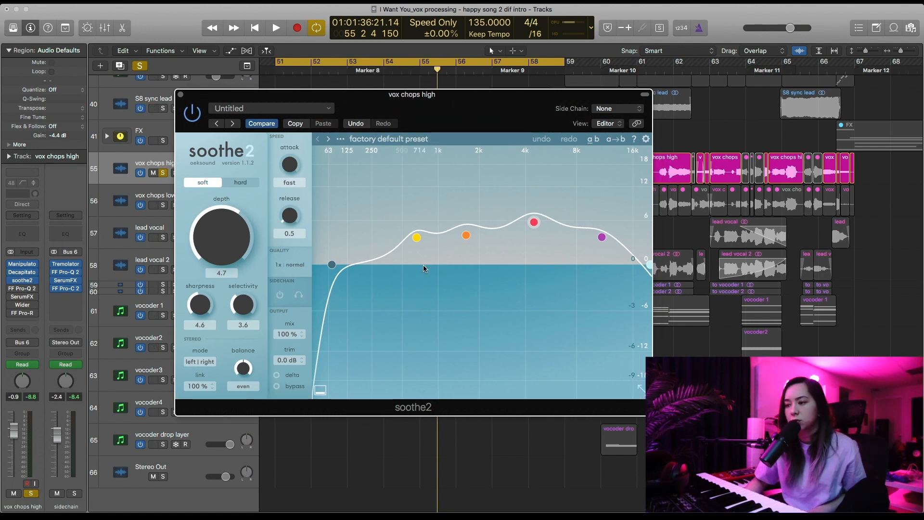
{"action": "key", "text": "space"}
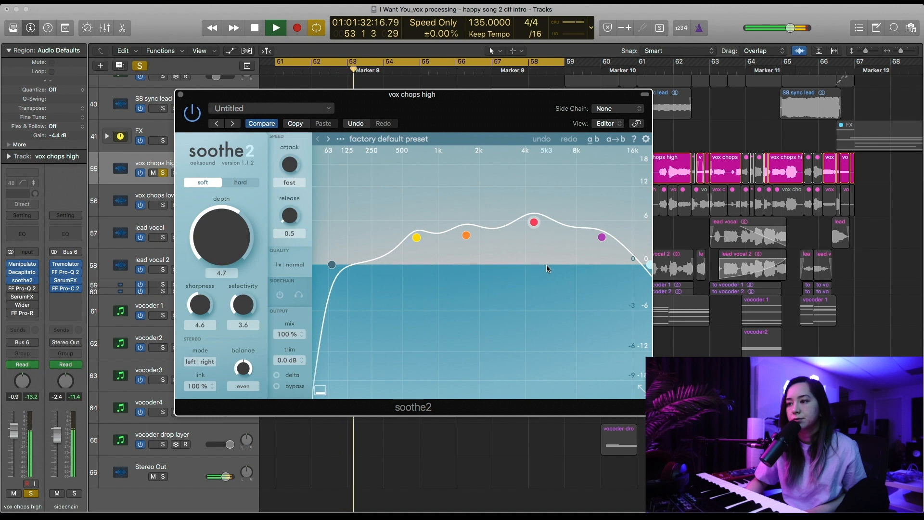
{"action": "key", "text": "space"}
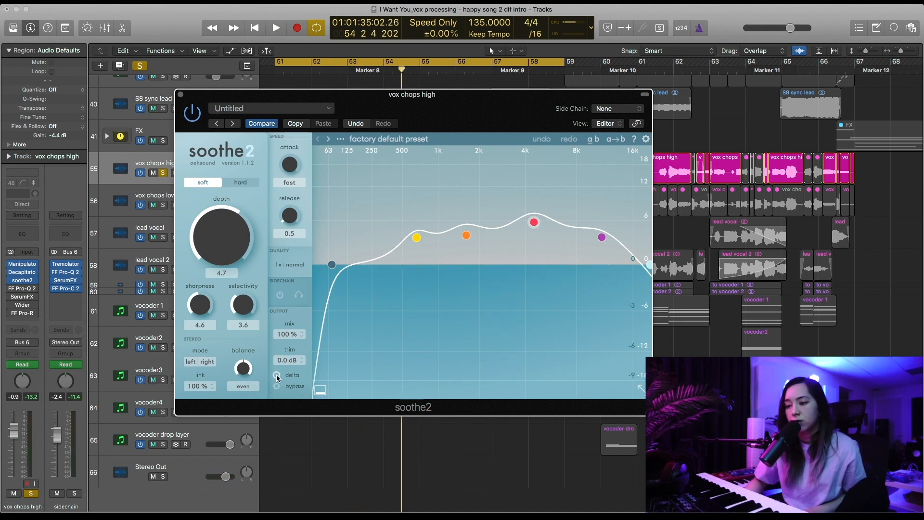
Step: Audition soothe2's delta signal and its bypassed sound on the chops, restore normal processing and close its window
{"action": "left_click", "coordinate": [276, 376]}
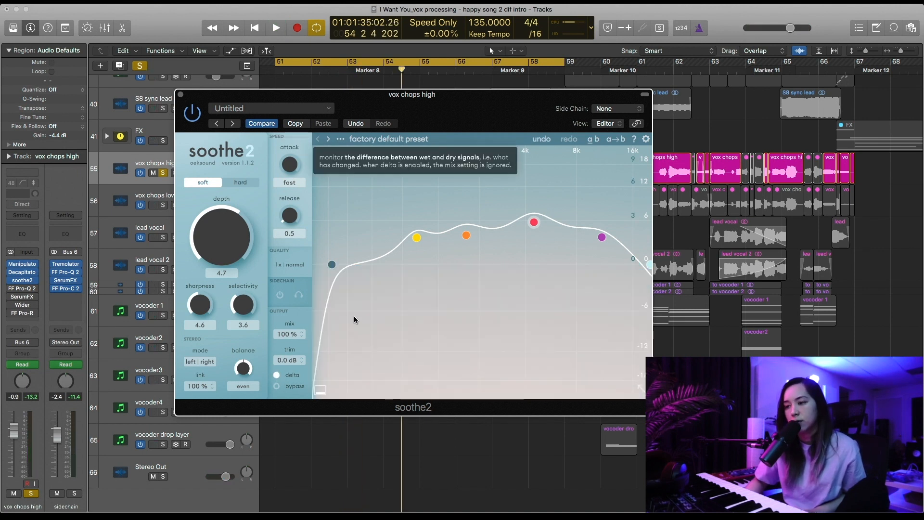
{"action": "key", "text": "space"}
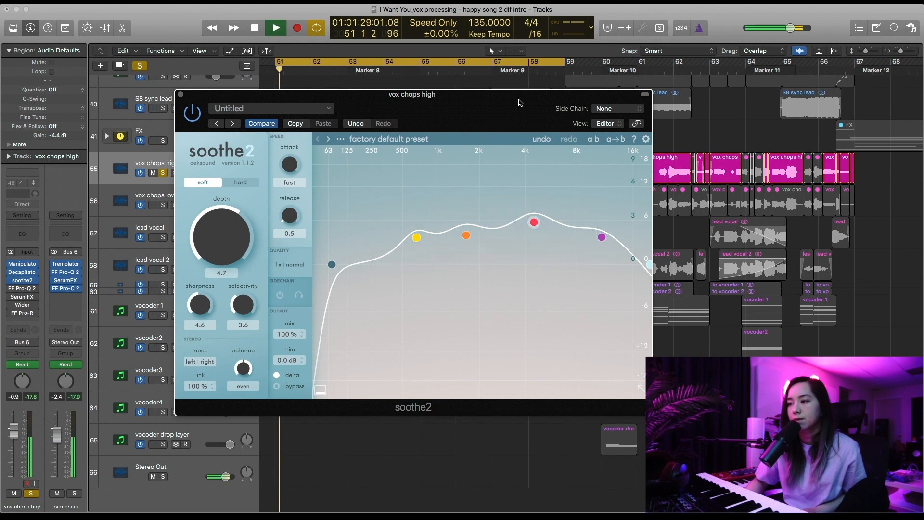
{"action": "left_click", "coordinate": [276, 375]}
{"action": "left_click", "coordinate": [277, 387]}
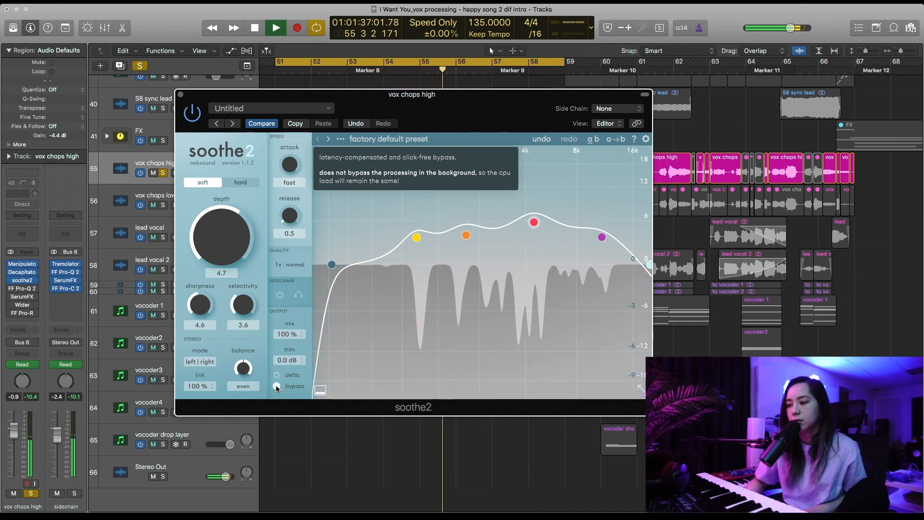
{"action": "key", "text": "space"}
{"action": "left_click", "coordinate": [277, 386]}
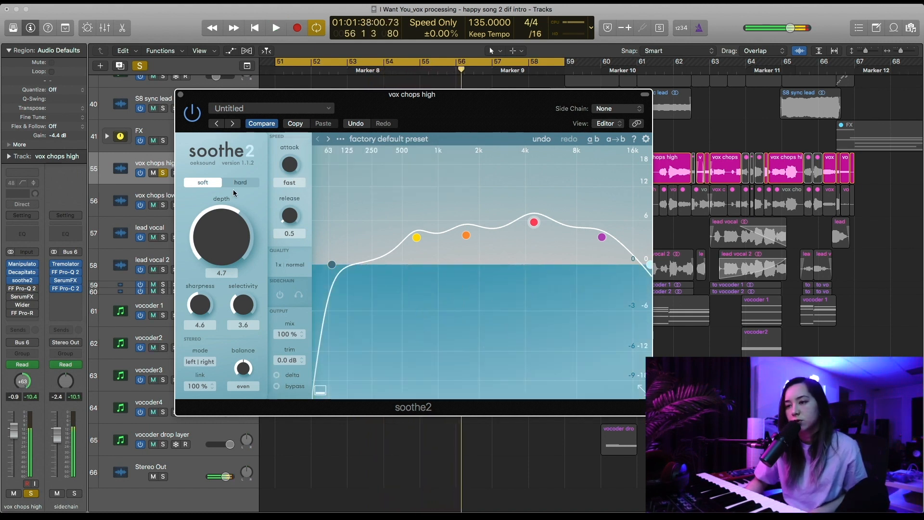
{"action": "left_click", "coordinate": [180, 95]}
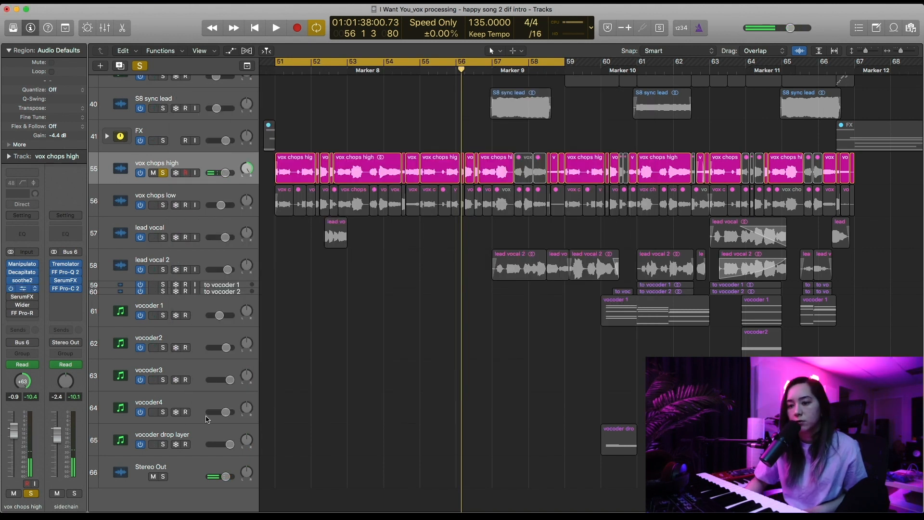
Step: Enable FF Pro-Q 2 on the vox chops high track and compare the playing chops with the EQ bypassed and active
{"action": "left_click", "coordinate": [22, 288]}
{"action": "left_click_drag", "start_coordinate": [224, 17], "coordinate": [438, 92]}
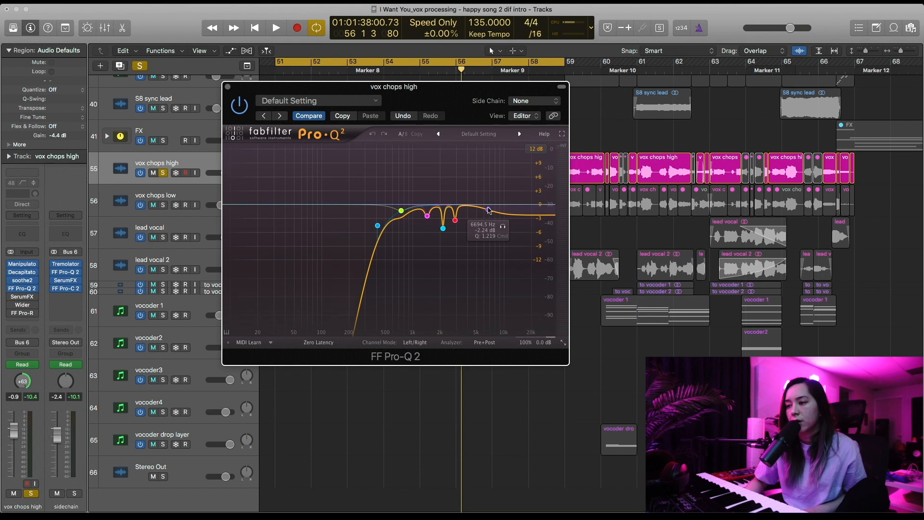
{"action": "key", "text": "space"}
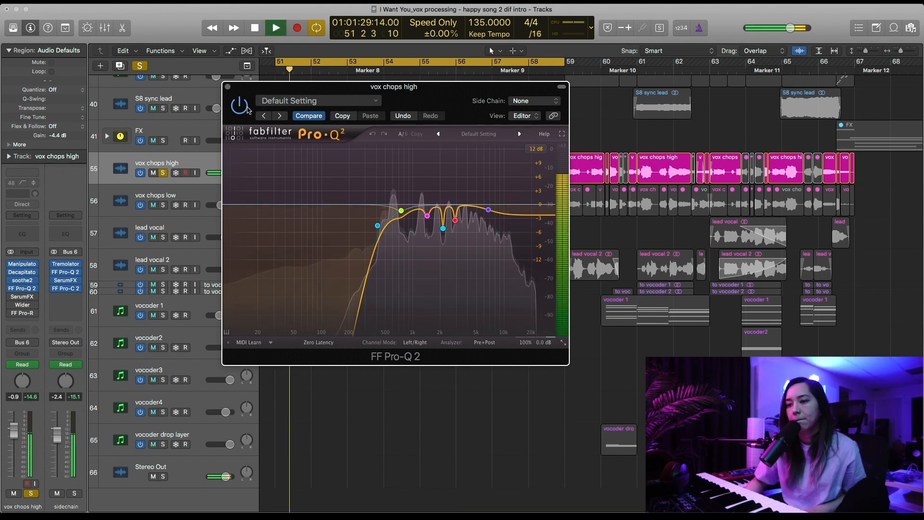
{"action": "left_click", "coordinate": [241, 109]}
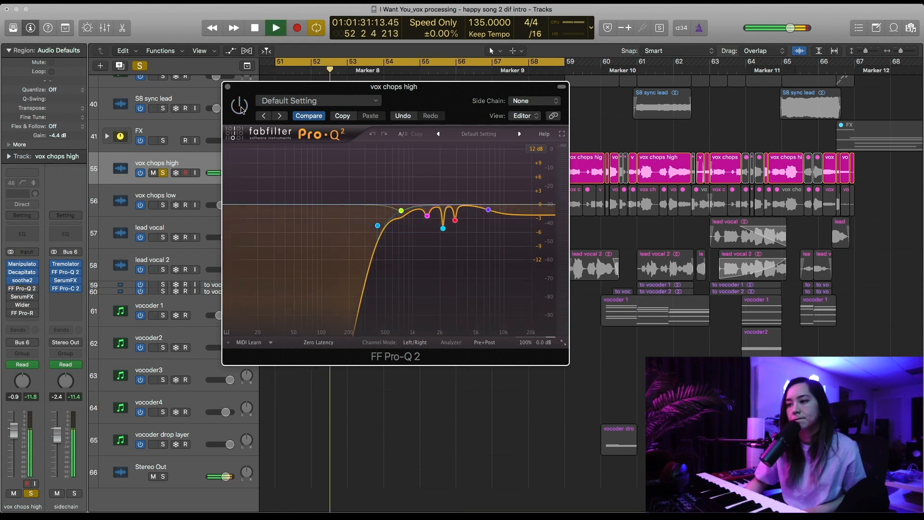
{"action": "left_click", "coordinate": [241, 108]}
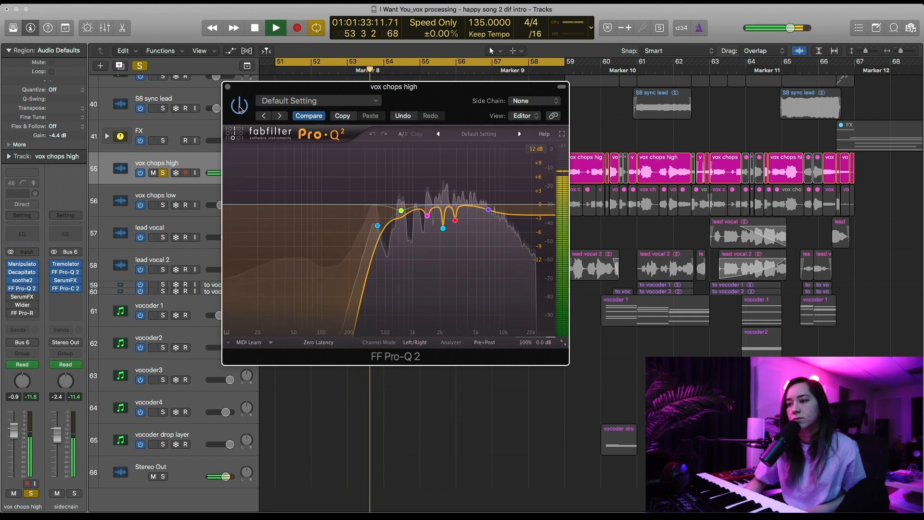
{"action": "left_click", "coordinate": [227, 87]}
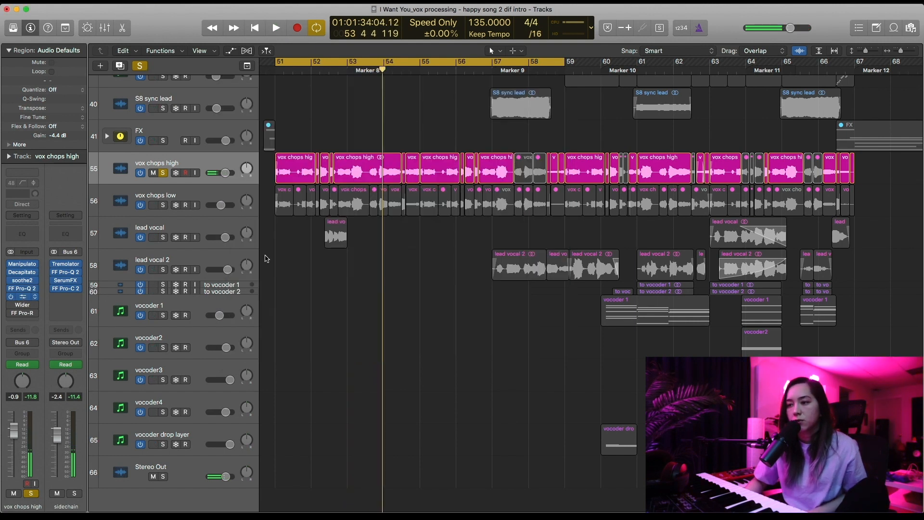
Step: Enable SerumFX on the vox chops high track, show its effects page and audition the chops while varying the Hyper mix
{"action": "left_click", "coordinate": [22, 296]}
{"action": "left_click_drag", "start_coordinate": [262, 39], "coordinate": [423, 58]}
{"action": "left_click", "coordinate": [277, 83]}
{"action": "left_click", "coordinate": [286, 90]}
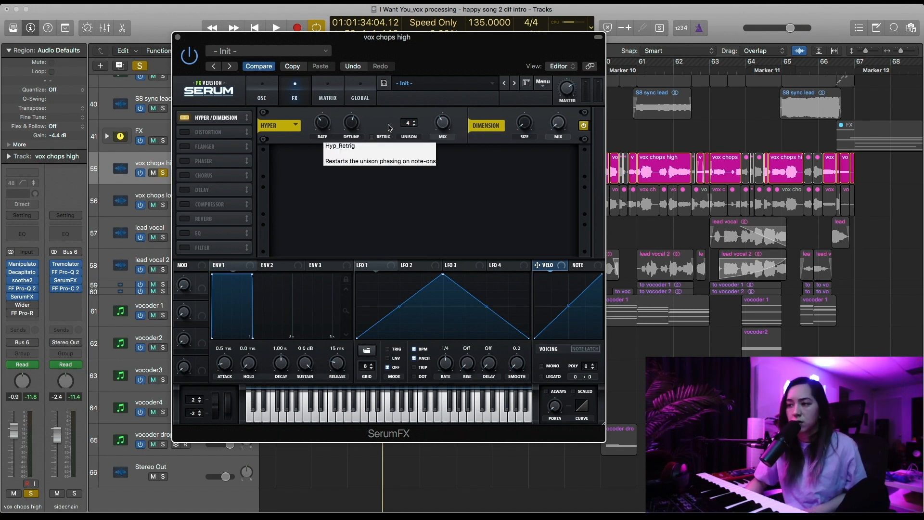
{"action": "key", "text": "space"}
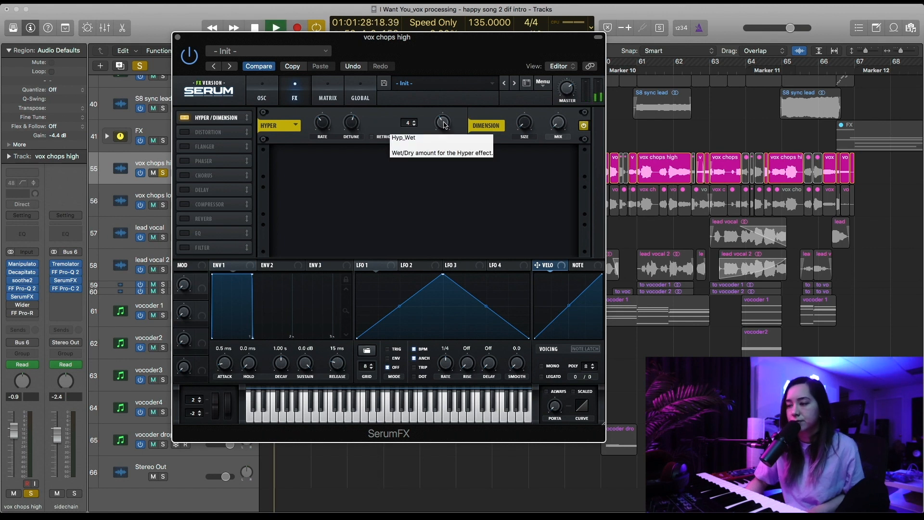
{"action": "left_click_drag", "start_coordinate": [443, 124], "coordinate": [443, 100]}
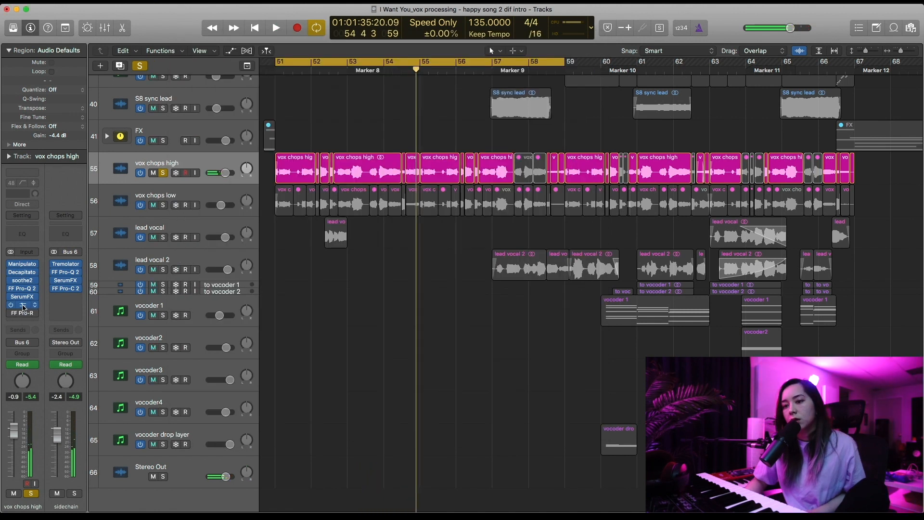
Step: Enable Wider on the vox chops high track and audition the chops while sweeping its width, including down to 0%
{"action": "left_click", "coordinate": [23, 305]}
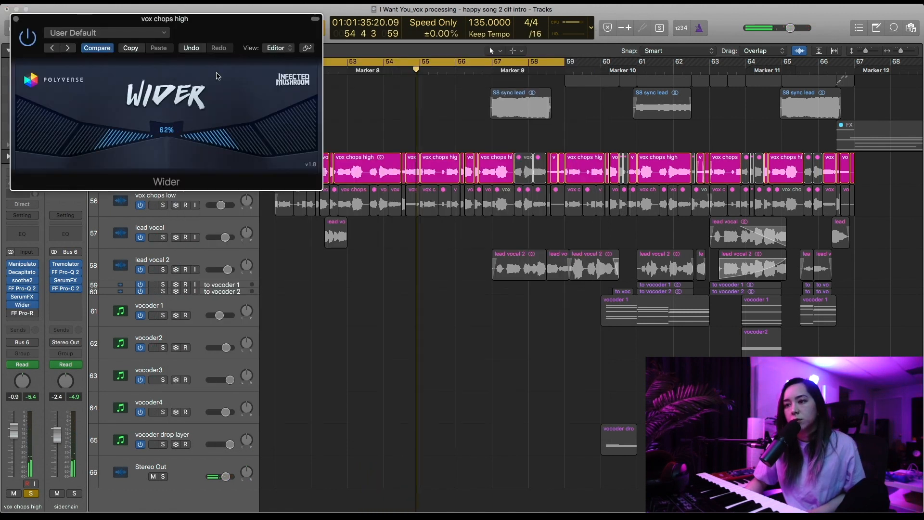
{"action": "left_click_drag", "start_coordinate": [197, 26], "coordinate": [415, 118]}
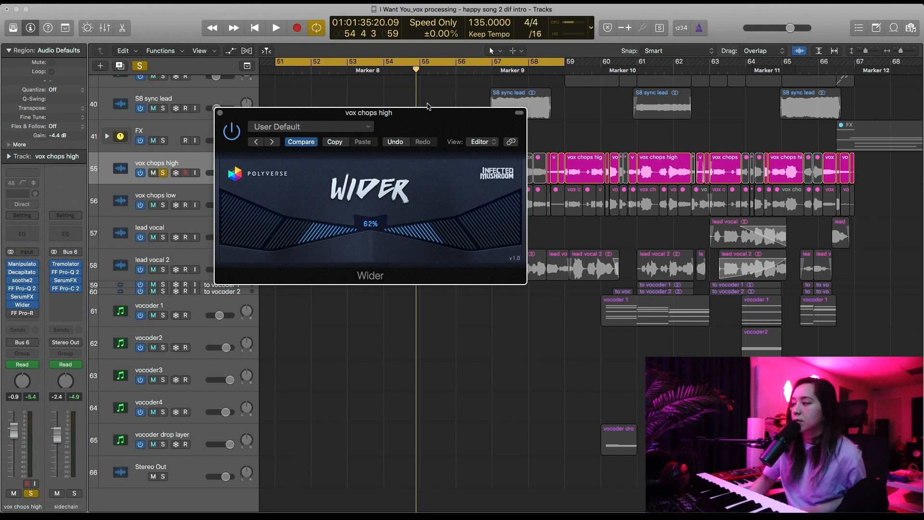
{"action": "key", "text": "space"}
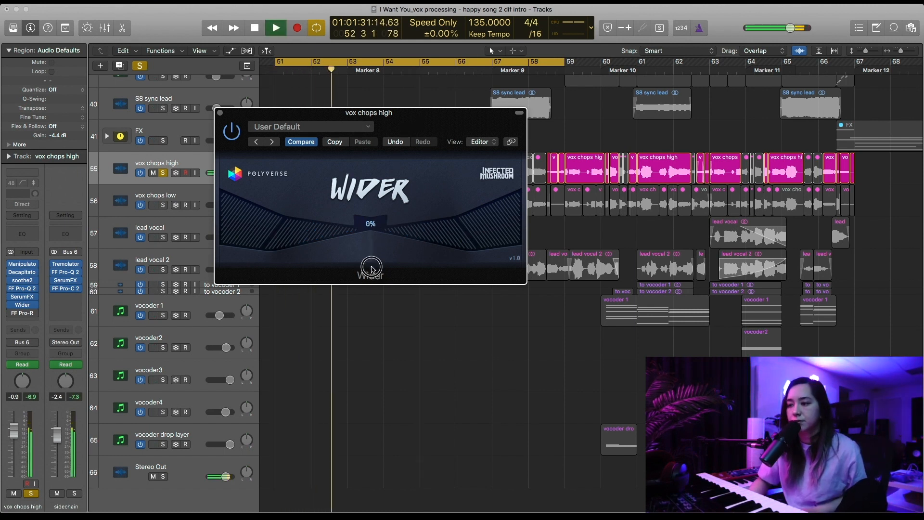
{"action": "left_click_drag", "start_coordinate": [372, 234], "coordinate": [371, 221]}
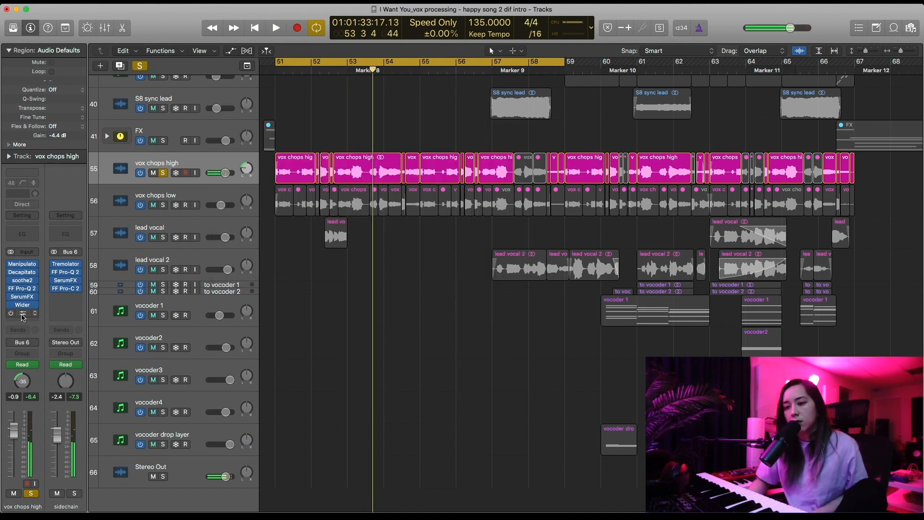
Step: Enable FF Pro-R on the vox chops high track and place its window over the middle of the arrangement
{"action": "left_click", "coordinate": [13, 315]}
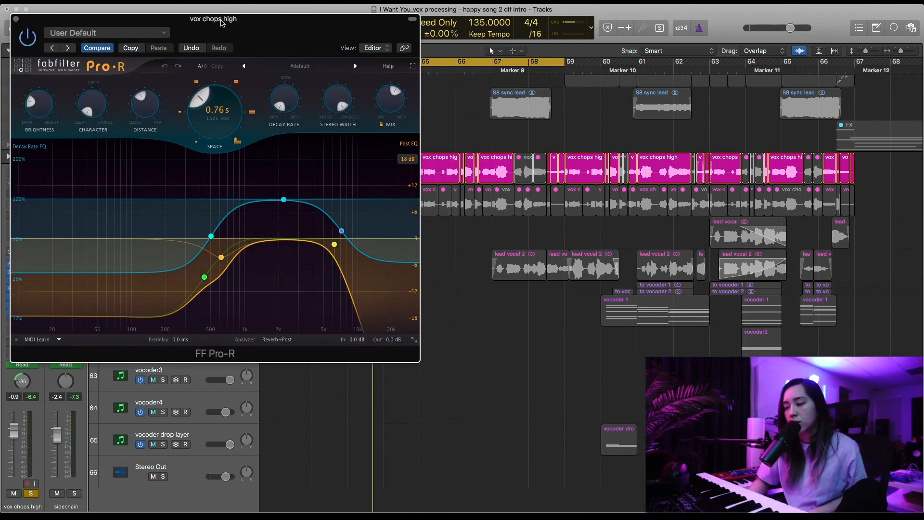
{"action": "left_click_drag", "start_coordinate": [221, 23], "coordinate": [416, 69]}
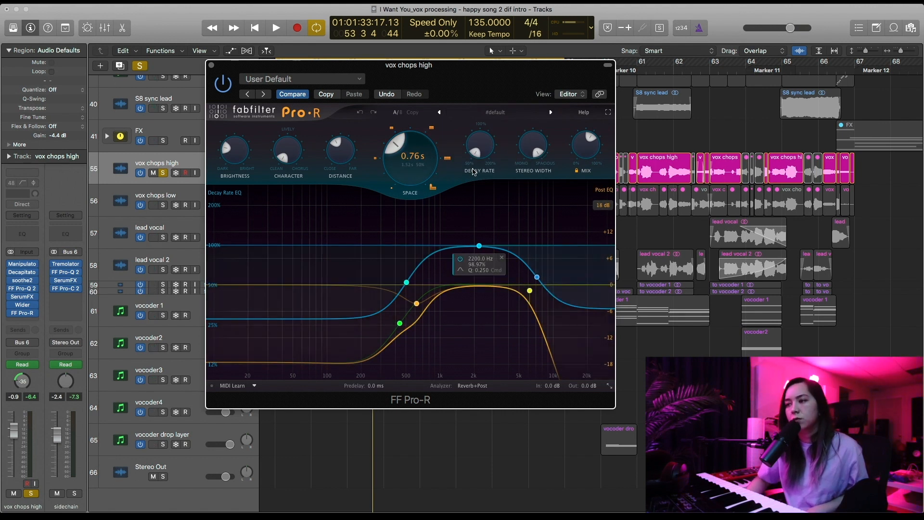
{"action": "mouse_move", "coordinate": [479, 159]}
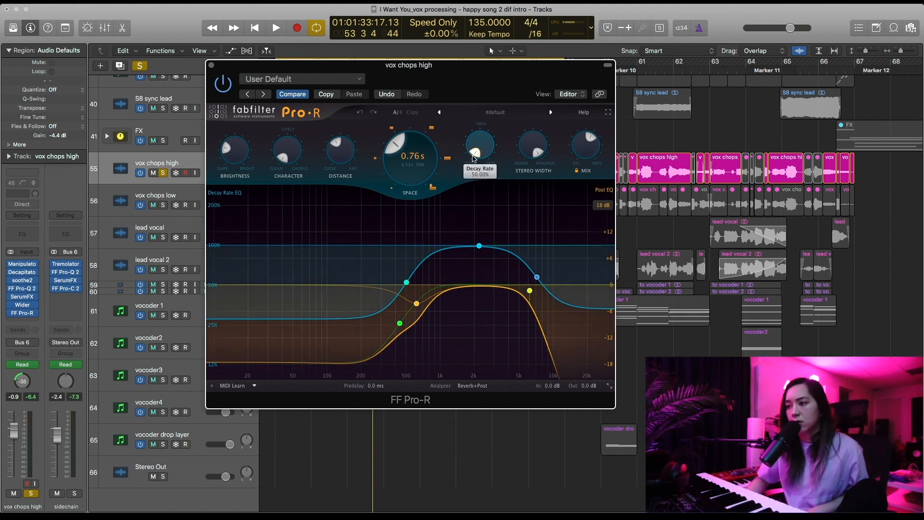
{"action": "mouse_move", "coordinate": [593, 150]}
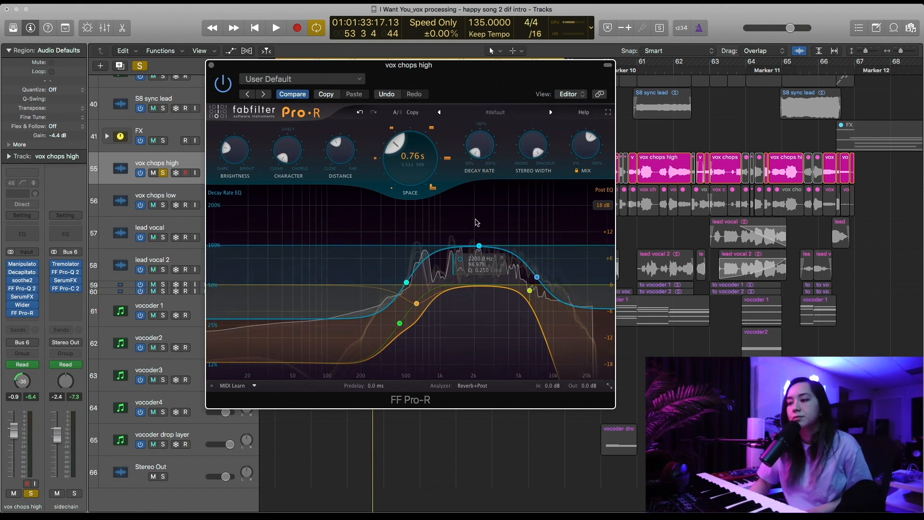
Step: Audition the chops through Pro-R while trying different Mix and Decay Rate amounts, and close its window
{"action": "key", "text": "space"}
{"action": "mouse_move", "coordinate": [400, 136]}
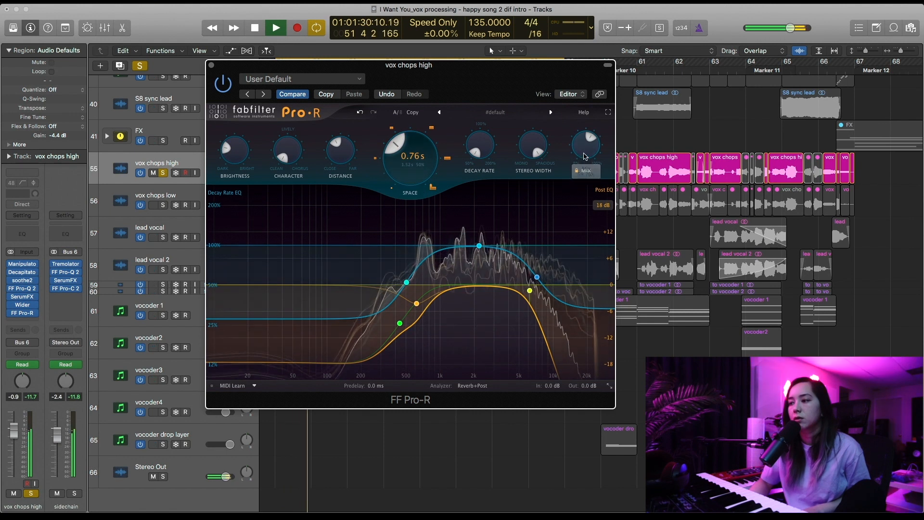
{"action": "left_click_drag", "start_coordinate": [587, 143], "coordinate": [566, 120]}
{"action": "left_click_drag", "start_coordinate": [479, 144], "coordinate": [477, 221]}
{"action": "key", "text": "space"}
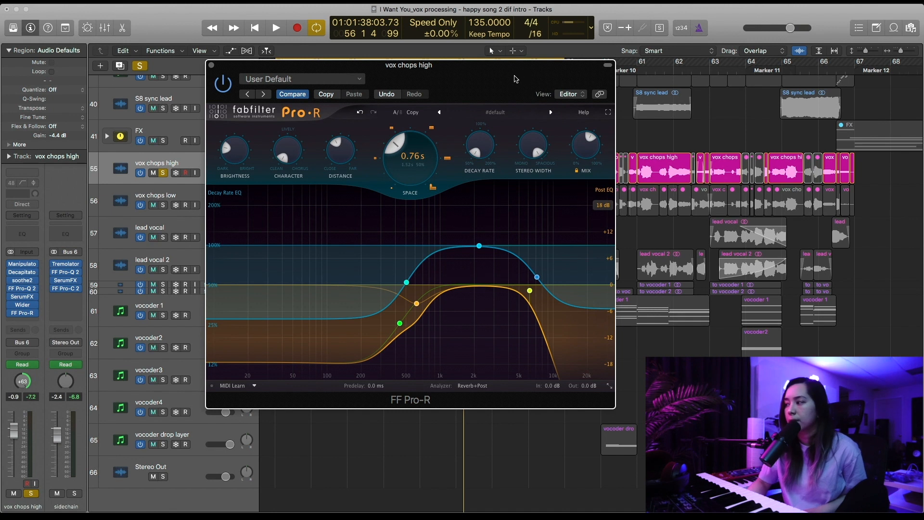
{"action": "left_click", "coordinate": [212, 67]}
Step: Play the soloed vox chops high track through its full insert chain and stop playback
{"action": "key", "text": "space"}
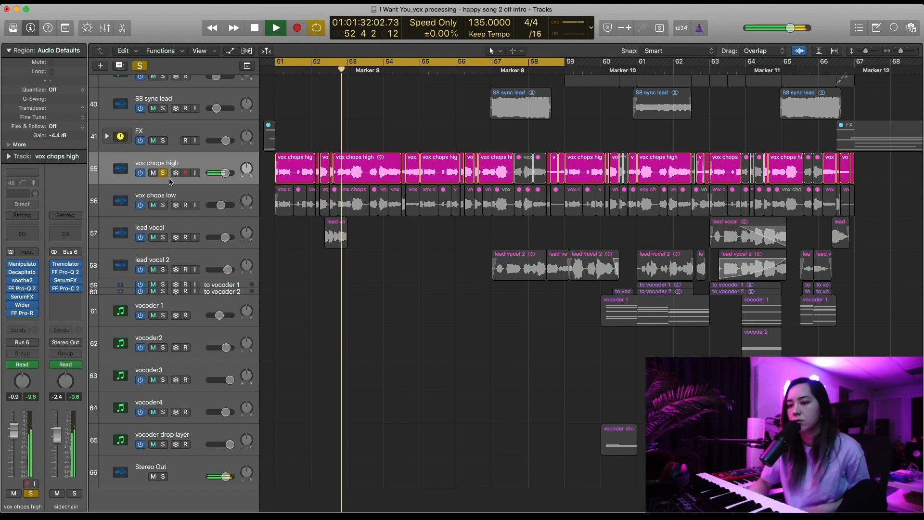
{"action": "key", "text": "space"}
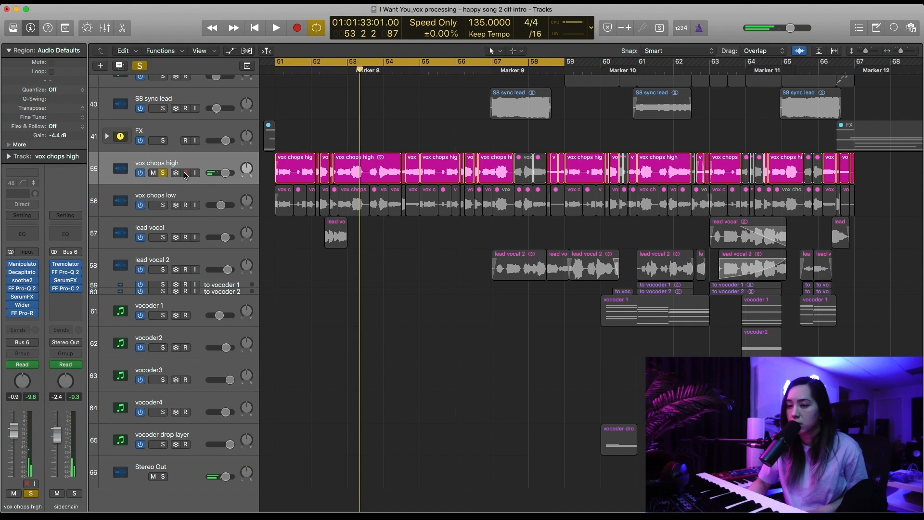
{"action": "left_click", "coordinate": [186, 174]}
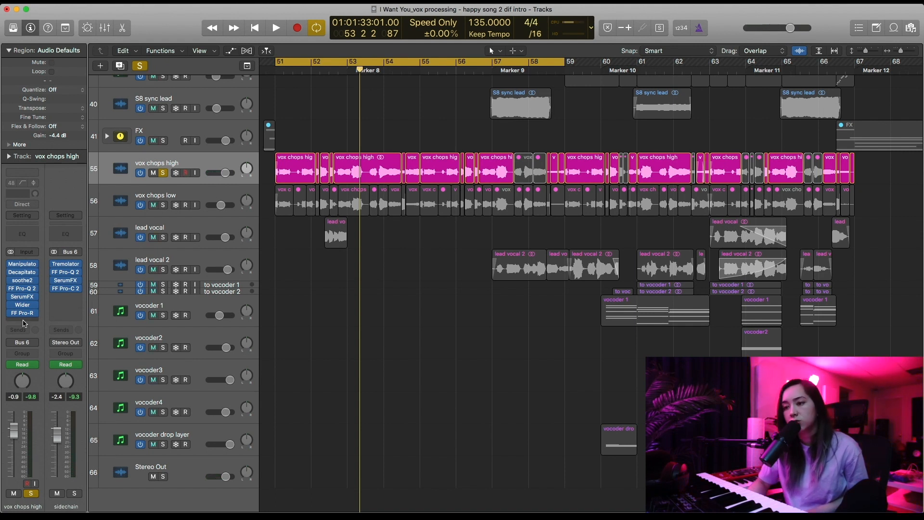
Step: Display all used automation lanes of the sidechain track and open the window of its FF Pro-Q 2 insert
{"action": "scroll", "coordinate": [124, 231], "scroll_direction": "up", "scroll_amount": 2}
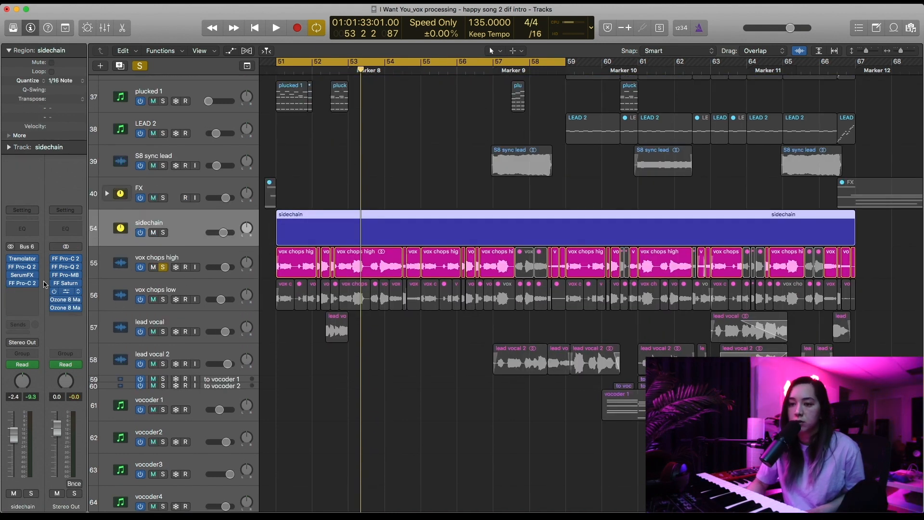
{"action": "key", "text": "a"}
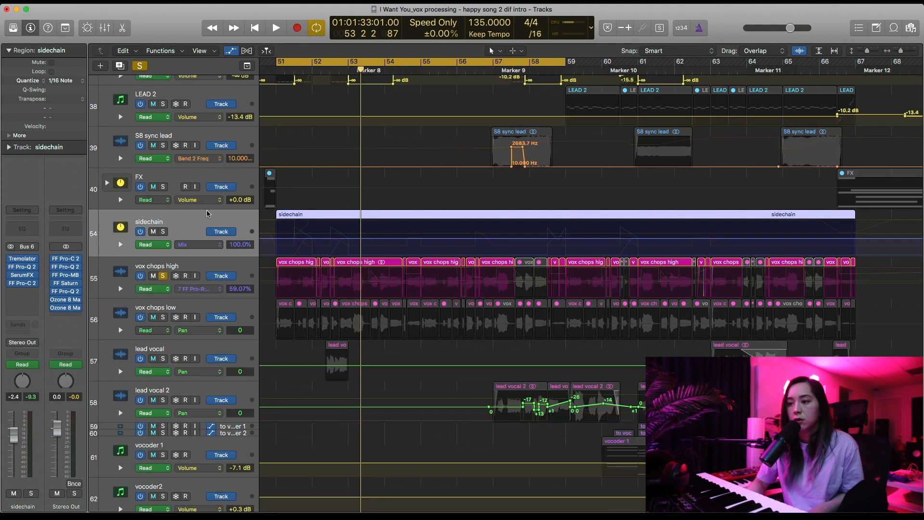
{"action": "left_click", "coordinate": [205, 247]}
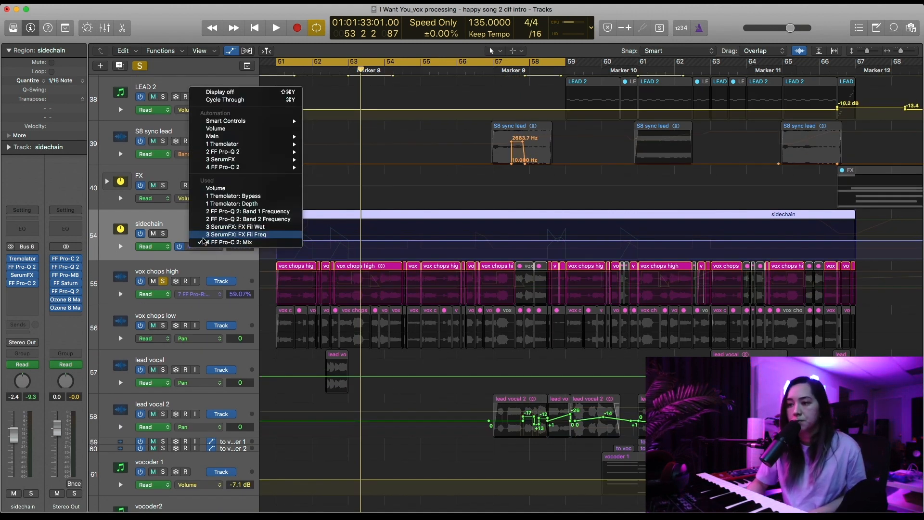
{"action": "left_click", "coordinate": [205, 242]}
{"action": "scroll", "coordinate": [188, 249], "scroll_direction": "down", "scroll_amount": 5}
{"action": "scroll", "coordinate": [183, 250], "scroll_direction": "down", "scroll_amount": 1}
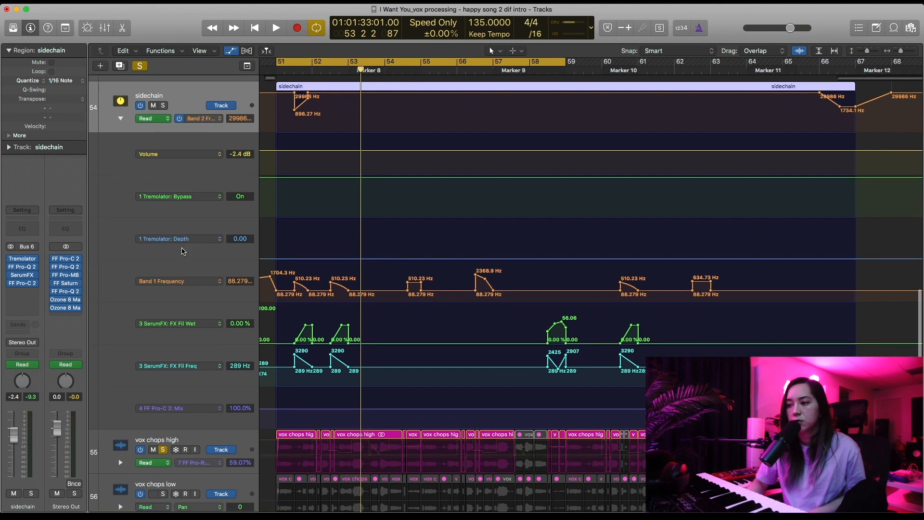
{"action": "scroll", "coordinate": [287, 200], "scroll_direction": "up", "scroll_amount": 1}
{"action": "left_click", "coordinate": [22, 267]}
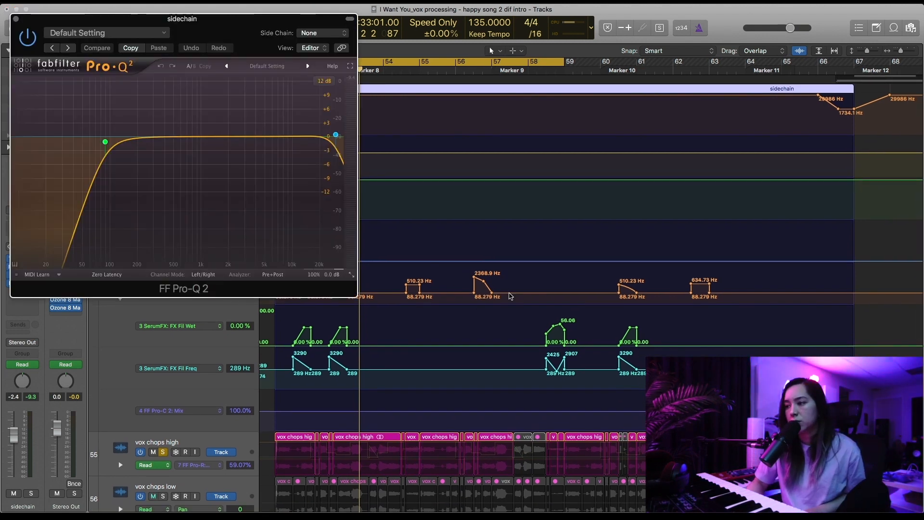
Step: Play the soloed chops with the sidechain bus's FF Pro-Q 2 window open, close it, and replay the section from bar 51
{"action": "key", "text": "space"}
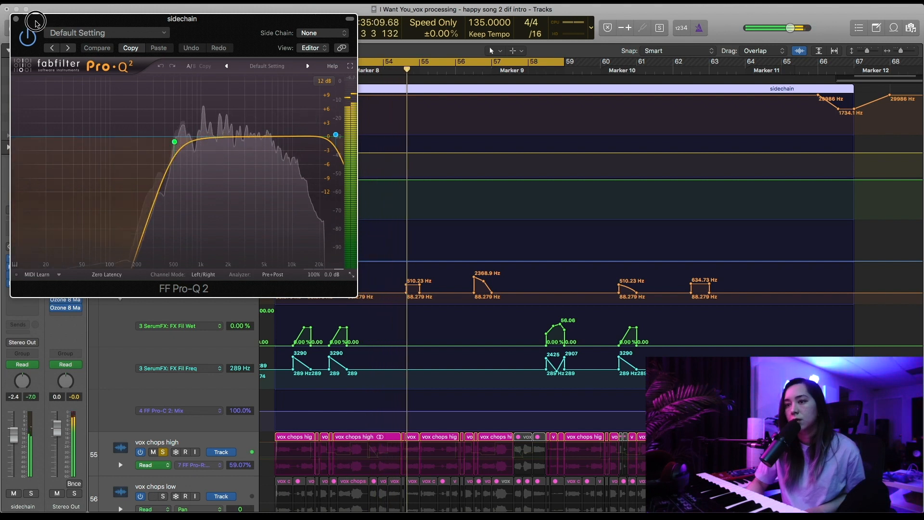
{"action": "left_click", "coordinate": [16, 18]}
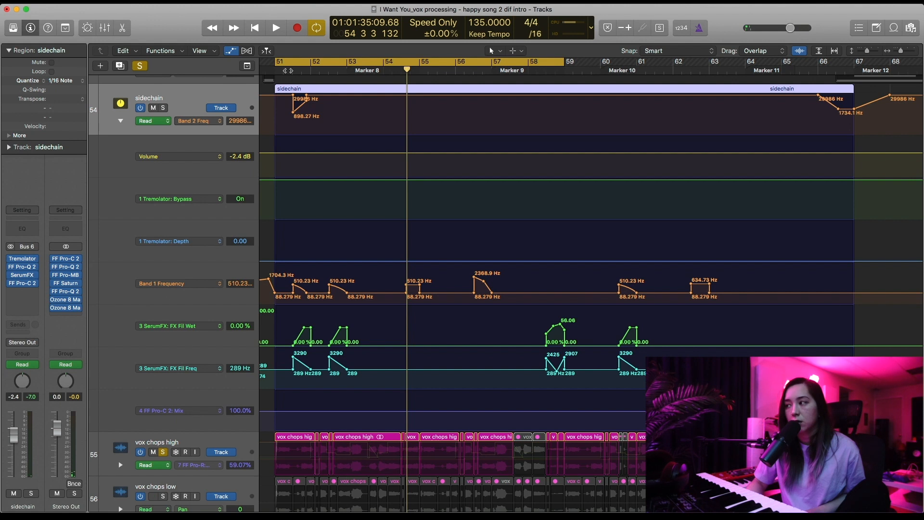
{"action": "left_click", "coordinate": [288, 70]}
{"action": "key", "text": "space"}
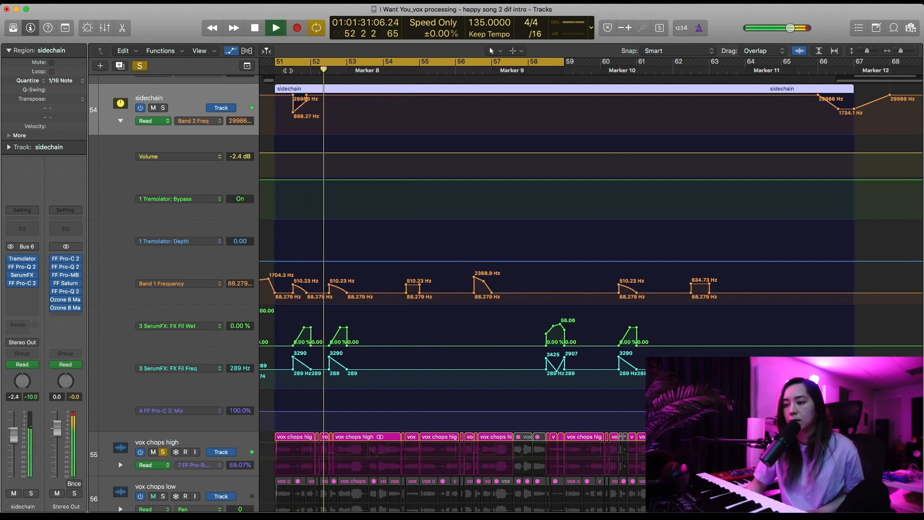
{"action": "key", "text": "space"}
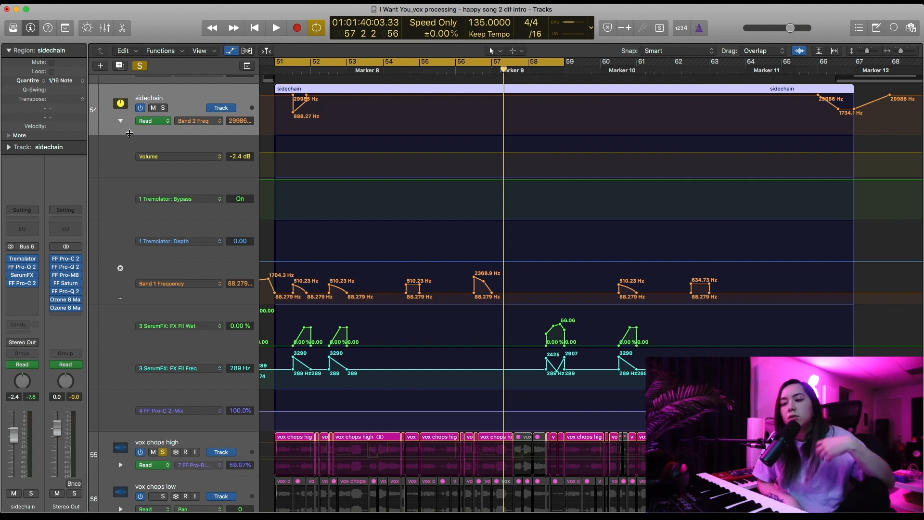
Step: Look over the sidechain track's automation lanes, hide track automation, and select the vox chops high track
{"action": "scroll", "coordinate": [354, 206], "scroll_direction": "up", "scroll_amount": 1}
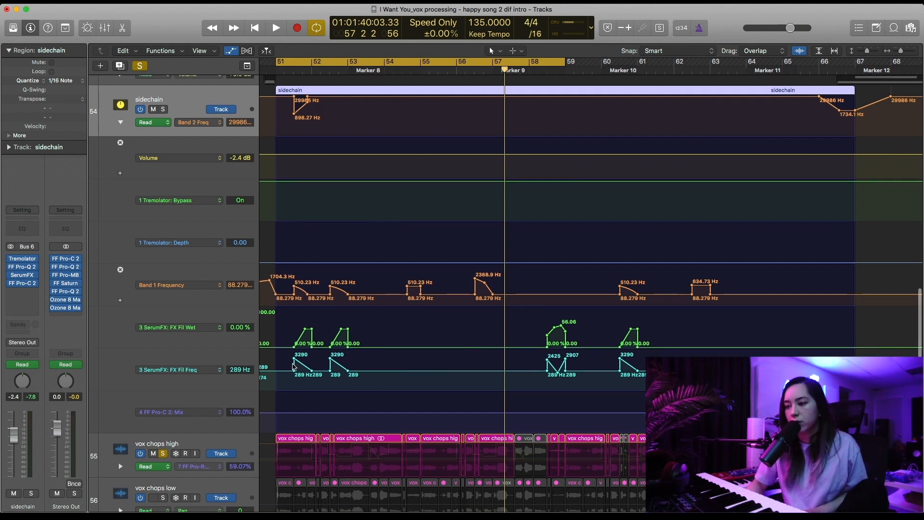
{"action": "scroll", "coordinate": [337, 335], "scroll_direction": "down", "scroll_amount": 1}
{"action": "scroll", "coordinate": [332, 338], "scroll_direction": "left", "scroll_amount": 2}
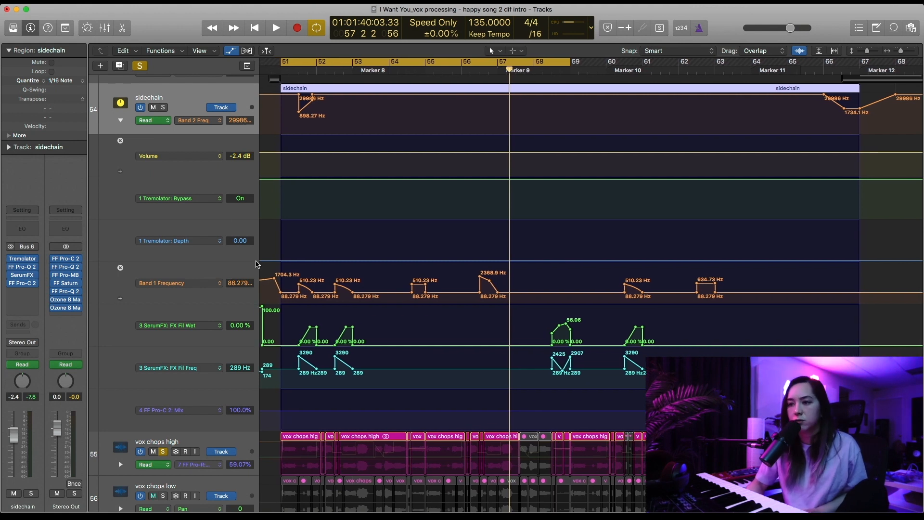
{"action": "key", "text": "a"}
{"action": "left_click", "coordinate": [206, 152]}
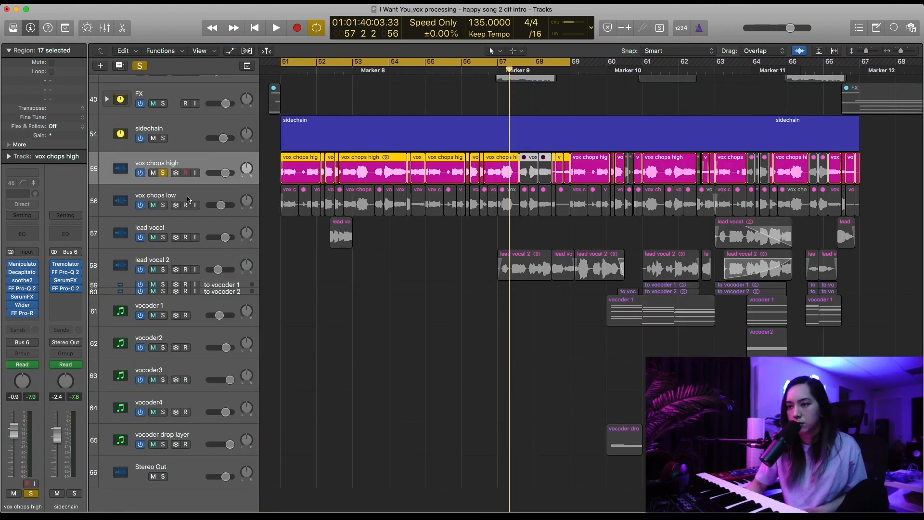
Step: Select the vox chops low track in place of vox chops high and play it soloed
{"action": "left_click", "coordinate": [195, 191]}
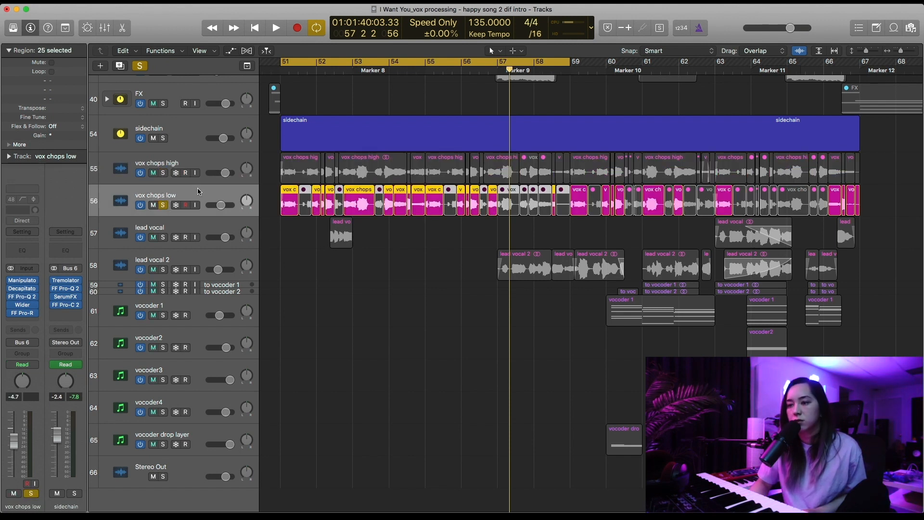
{"action": "key", "text": "space"}
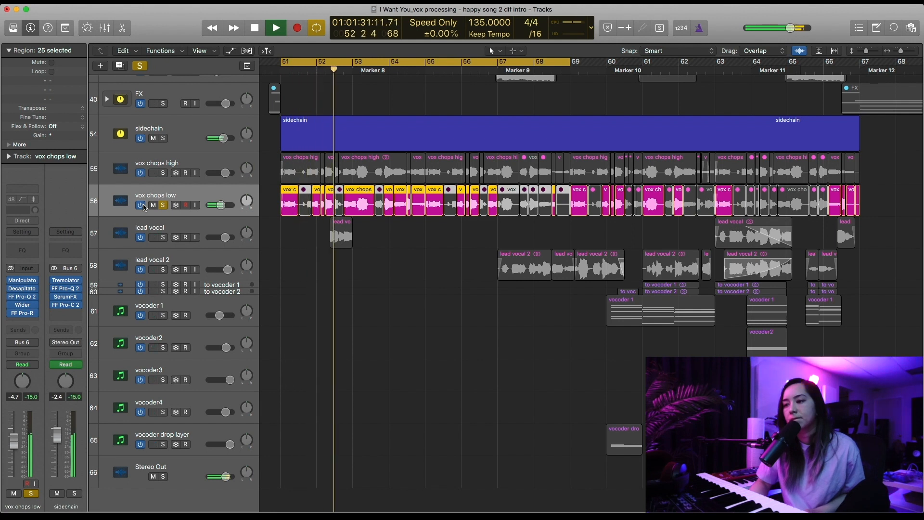
{"action": "key", "text": "space"}
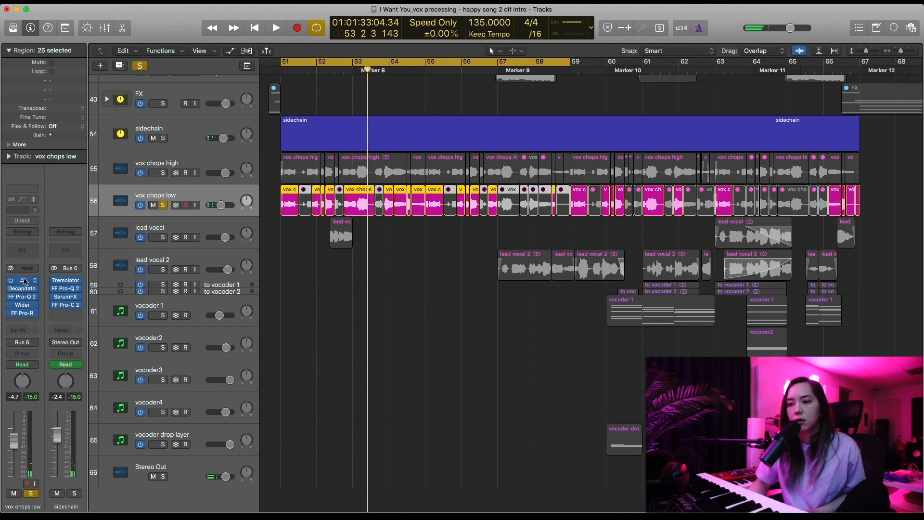
Step: Open the Manipulator and Decapitator inserts of the vox chops low track and examine their settings
{"action": "left_click", "coordinate": [25, 282]}
{"action": "left_click_drag", "start_coordinate": [232, 26], "coordinate": [288, 38]}
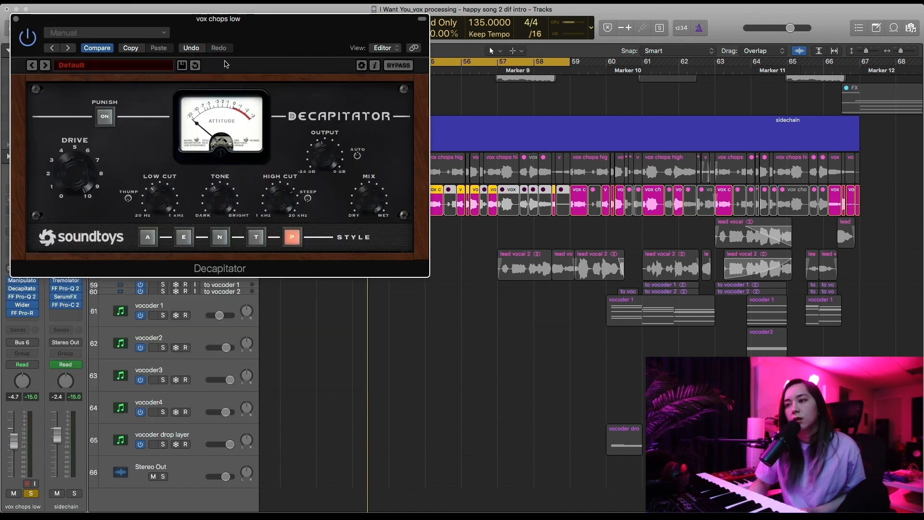
{"action": "left_click_drag", "start_coordinate": [262, 32], "coordinate": [383, 111]}
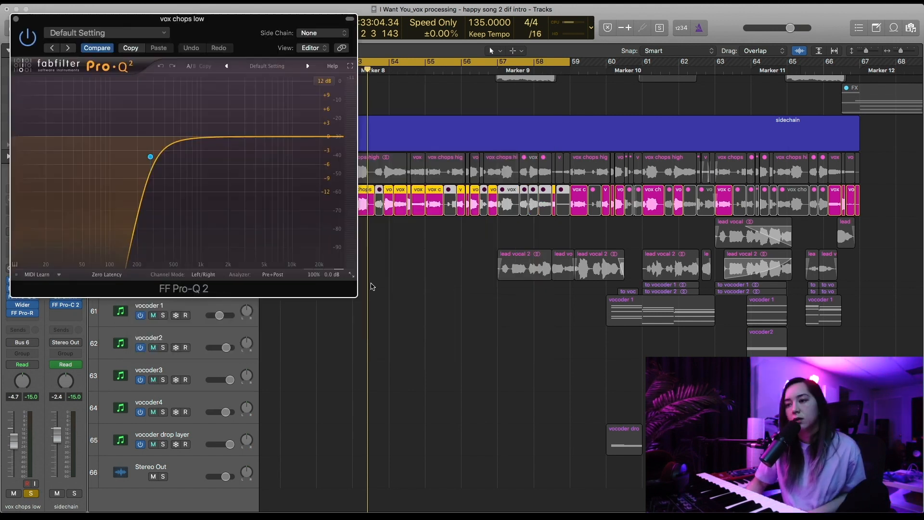
Step: Examine the FF Pro-Q 2, Wider and FF Pro-R inserts of vox chops low, closing each window
{"action": "left_click", "coordinate": [22, 297]}
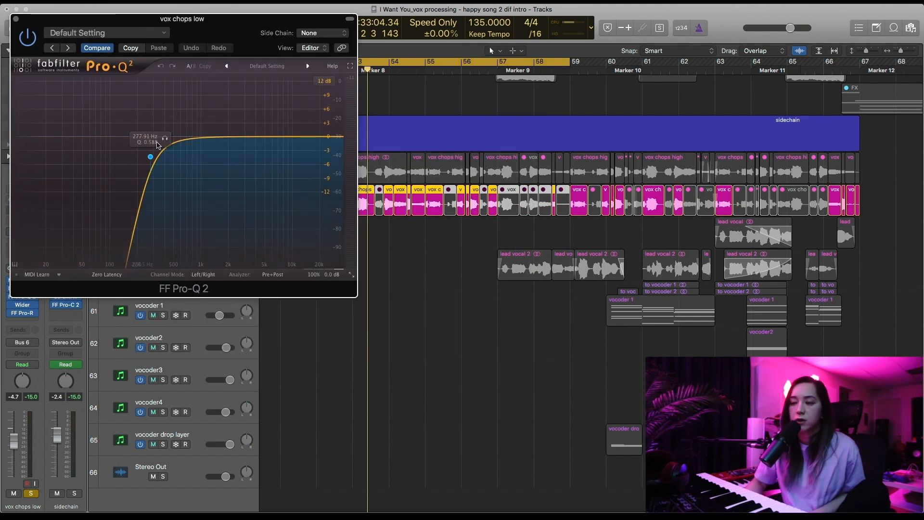
{"action": "left_click", "coordinate": [16, 19]}
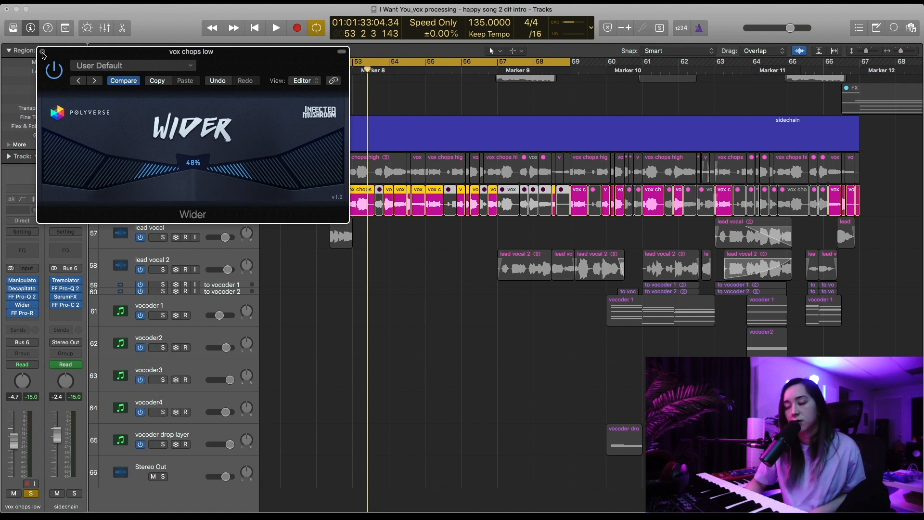
{"action": "left_click", "coordinate": [43, 51]}
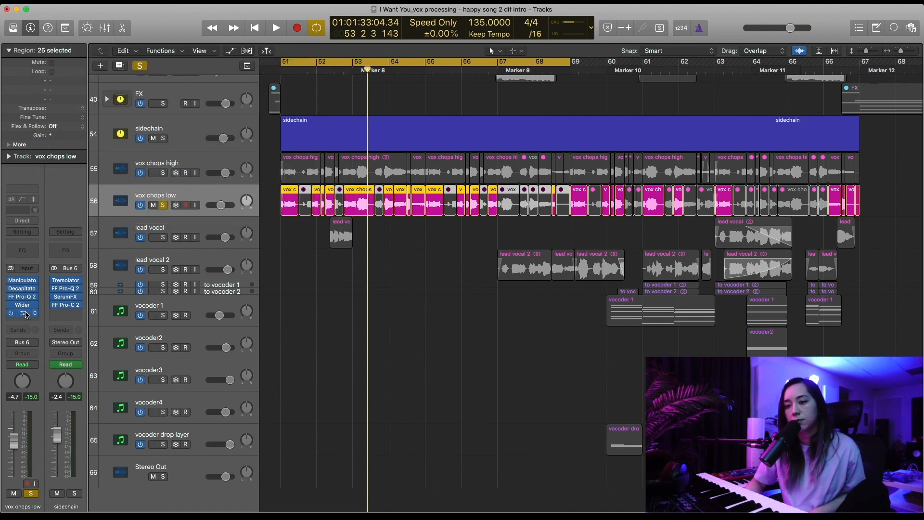
{"action": "left_click", "coordinate": [22, 312]}
{"action": "left_click", "coordinate": [16, 19]}
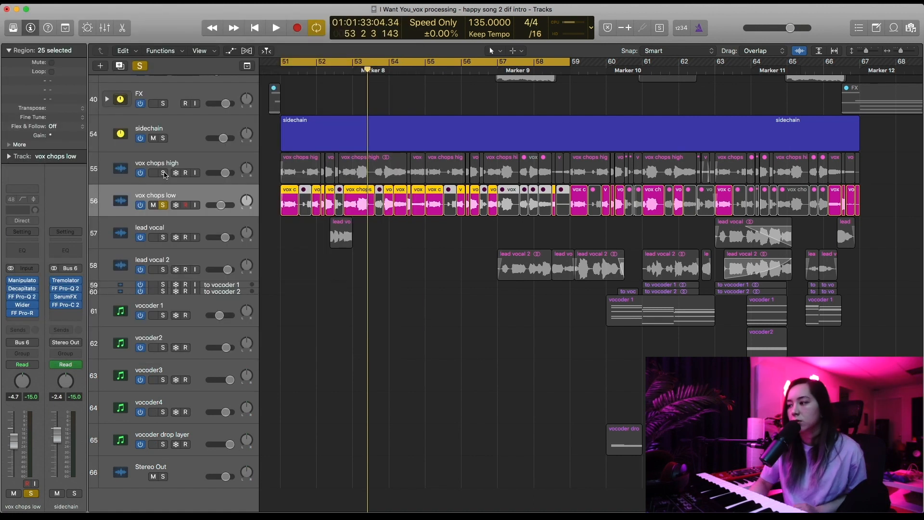
Step: Add vox chops high to the solo, play both chop tracks together, and clear the region selection
{"action": "left_click", "coordinate": [163, 173]}
{"action": "key", "text": "space"}
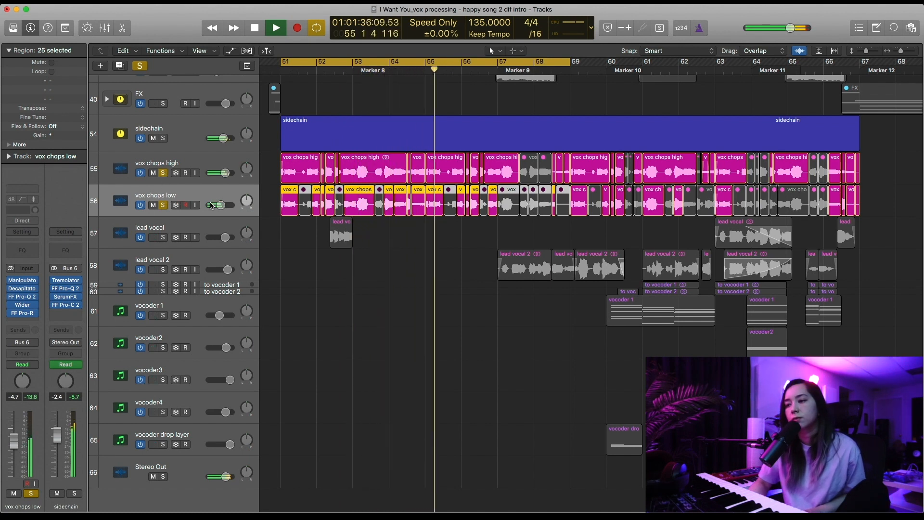
{"action": "key", "text": "space"}
{"action": "left_click", "coordinate": [289, 237]}
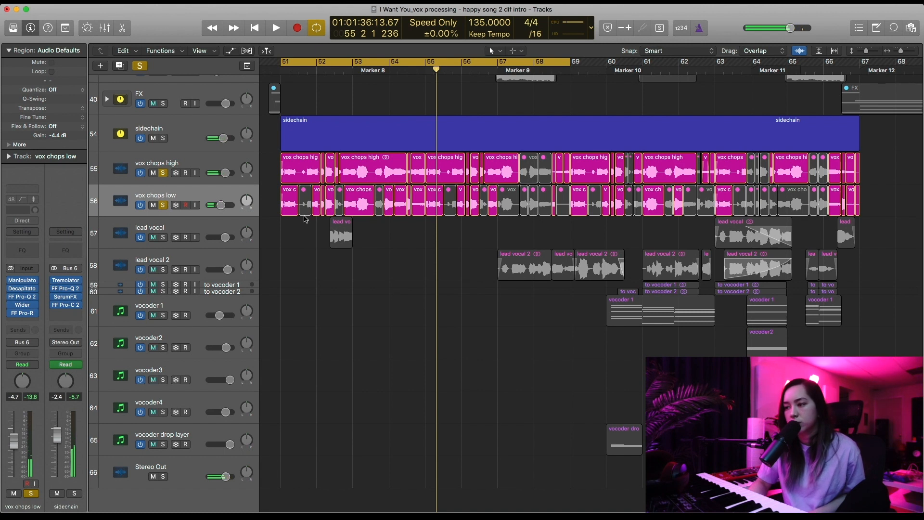
Step: Solo the sidechain bus as well and play the chops together with the other tracks routed through it
{"action": "scroll", "coordinate": [528, 231], "scroll_direction": "up", "scroll_amount": 8}
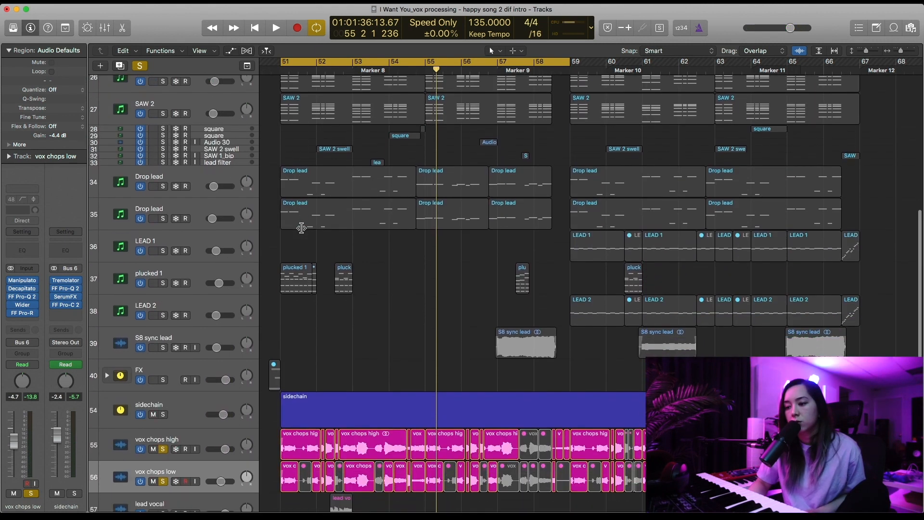
{"action": "scroll", "coordinate": [314, 182], "scroll_direction": "down", "scroll_amount": 1}
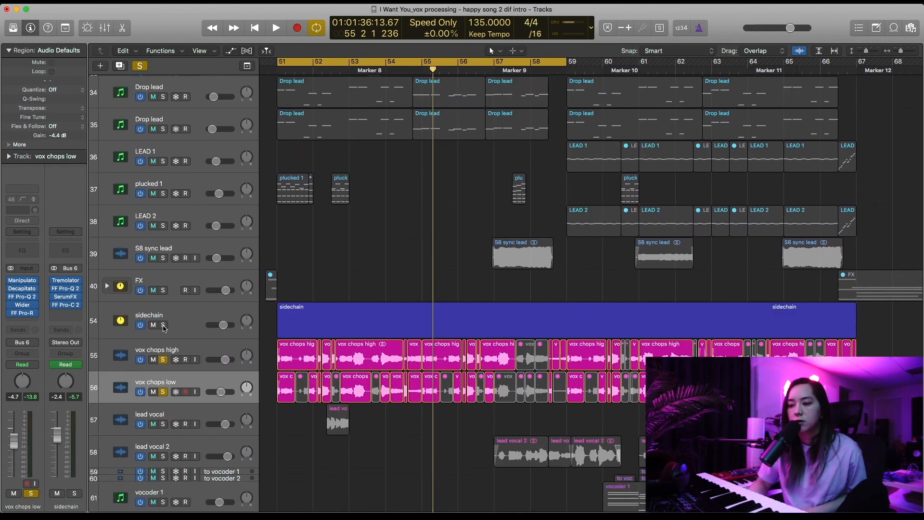
{"action": "left_click", "coordinate": [162, 325]}
{"action": "scroll", "coordinate": [180, 312], "scroll_direction": "down", "scroll_amount": 1}
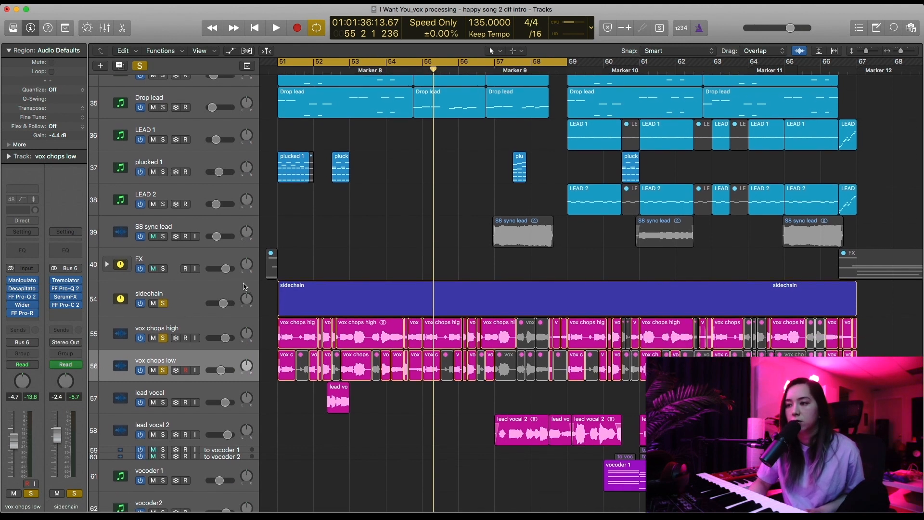
{"action": "key", "text": "space"}
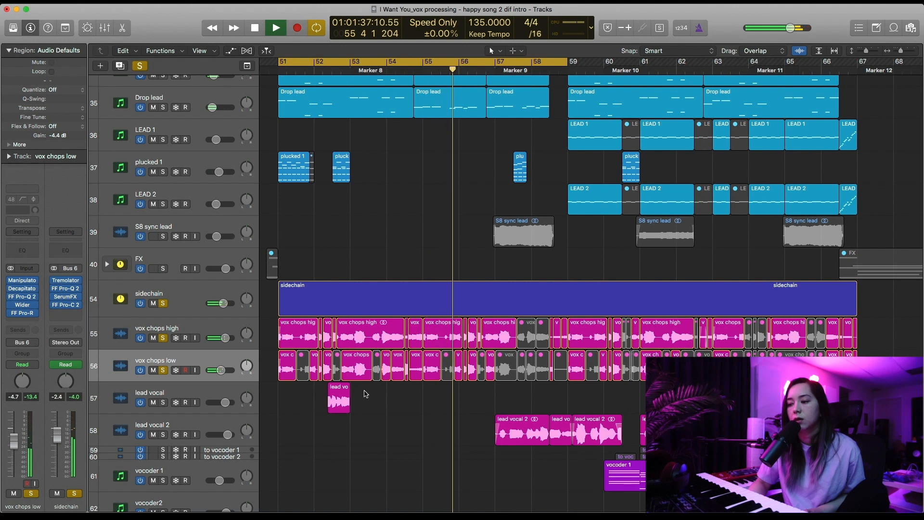
{"action": "key", "text": "space"}
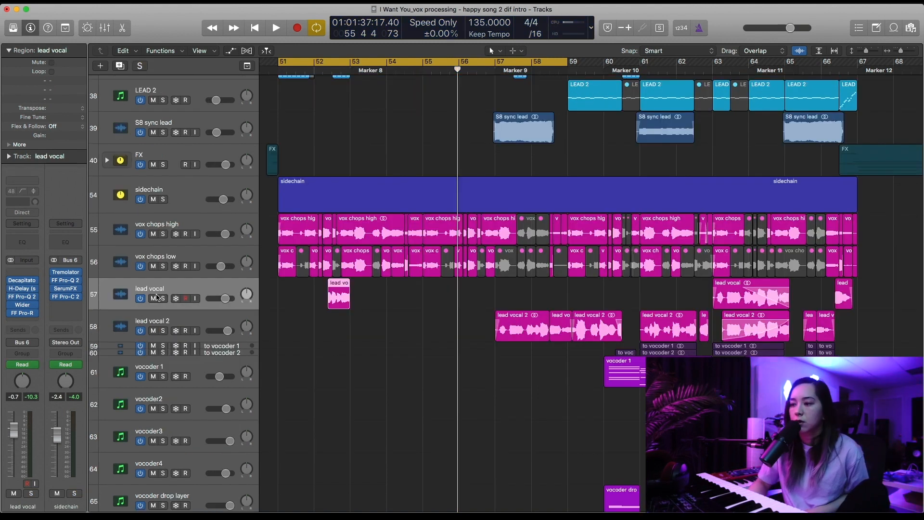
Step: Solo the lead vocal track, play it back, and turn off cycle mode
{"action": "scroll", "coordinate": [187, 295], "scroll_direction": "down", "scroll_amount": 1}
{"action": "scroll", "coordinate": [188, 295], "scroll_direction": "right", "scroll_amount": 1}
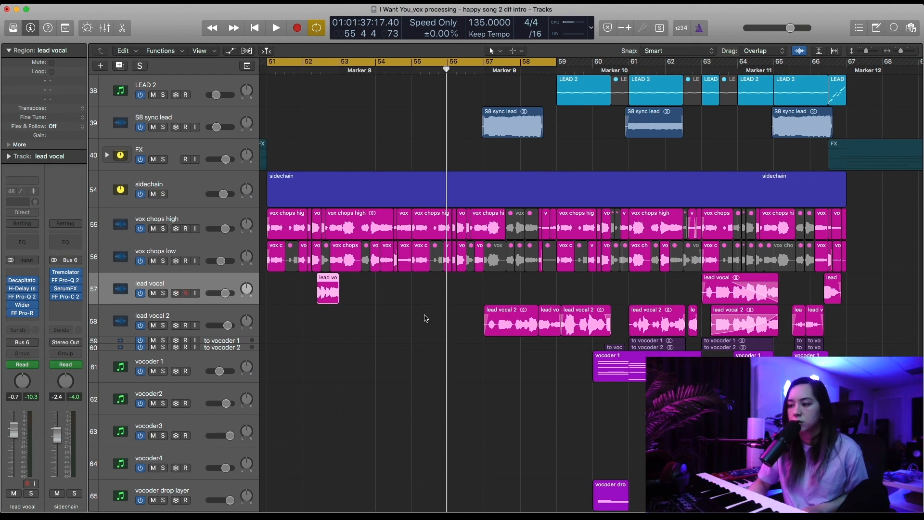
{"action": "left_click", "coordinate": [163, 294]}
{"action": "key", "text": "space"}
{"action": "key", "text": "c"}
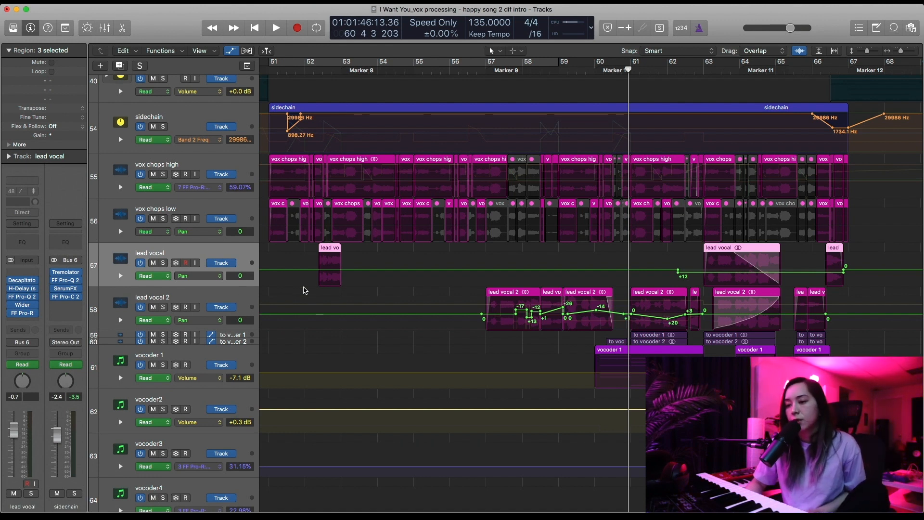
Step: Expand the automation lanes of the lead vocal 2 track and play back its pan, volume and effect automation
{"action": "left_click", "coordinate": [120, 320]}
{"action": "scroll", "coordinate": [217, 312], "scroll_direction": "down", "scroll_amount": 2}
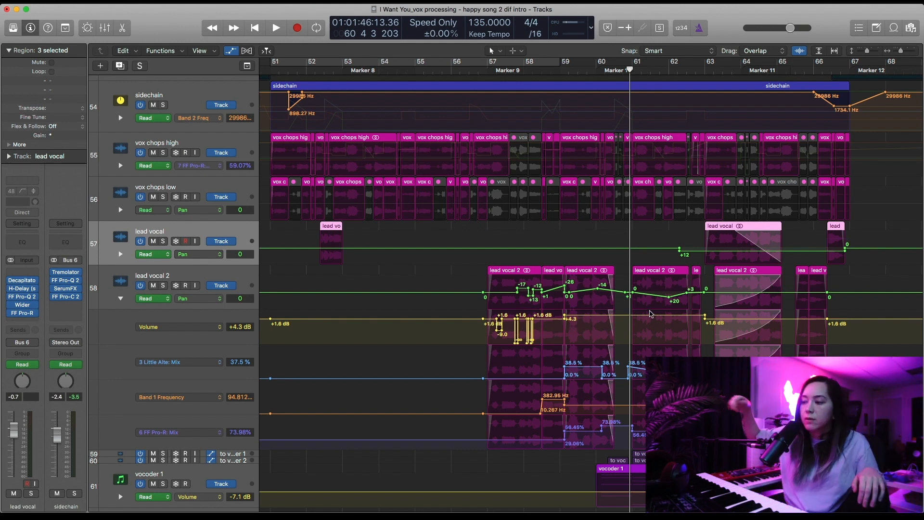
{"action": "scroll", "coordinate": [490, 301], "scroll_direction": "down", "scroll_amount": 2}
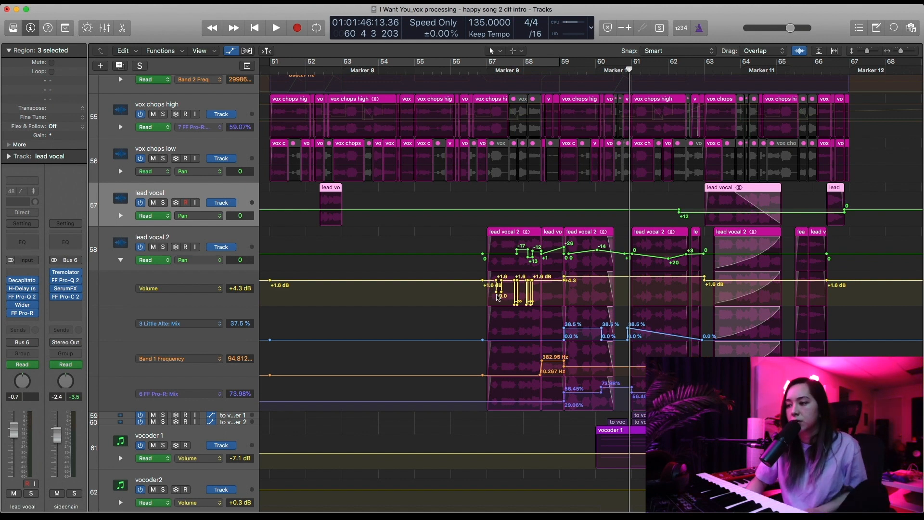
{"action": "key", "text": "space"}
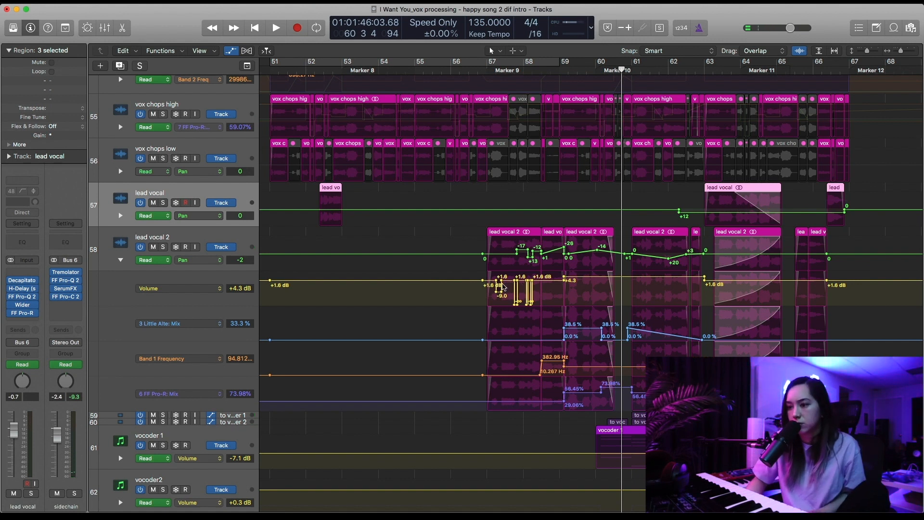
{"action": "scroll", "coordinate": [476, 280], "scroll_direction": "down", "scroll_amount": 1}
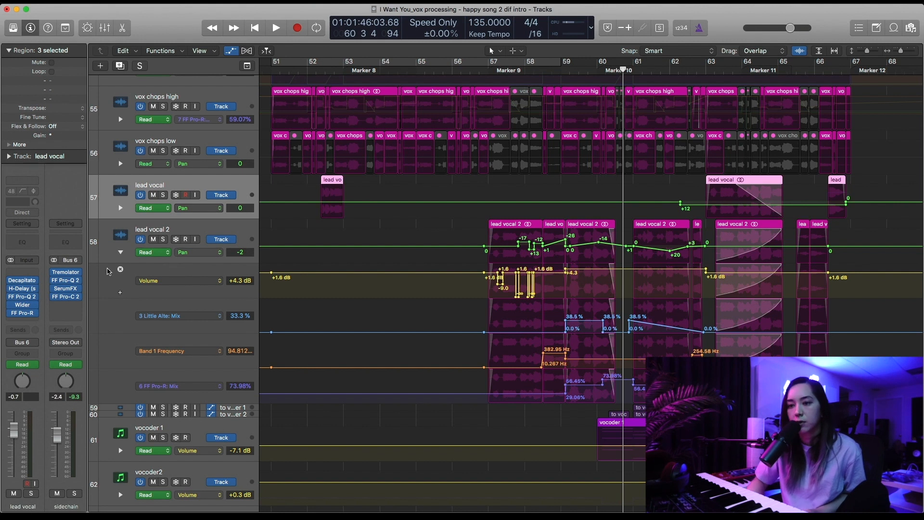
Step: Open the lead vocal's Decapitator and H-Delay inserts and place the H-Delay window over the upper part of the arrangement
{"action": "left_click", "coordinate": [22, 281]}
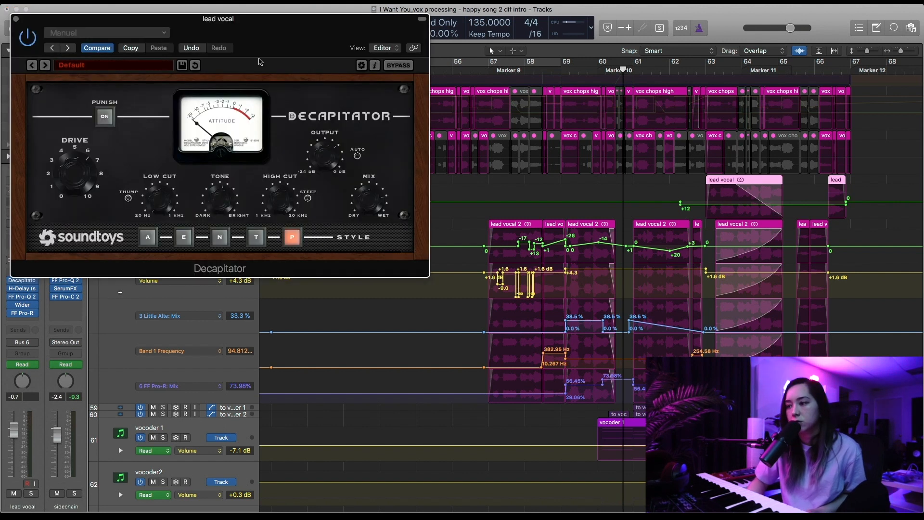
{"action": "left_click_drag", "start_coordinate": [288, 40], "coordinate": [340, 51]}
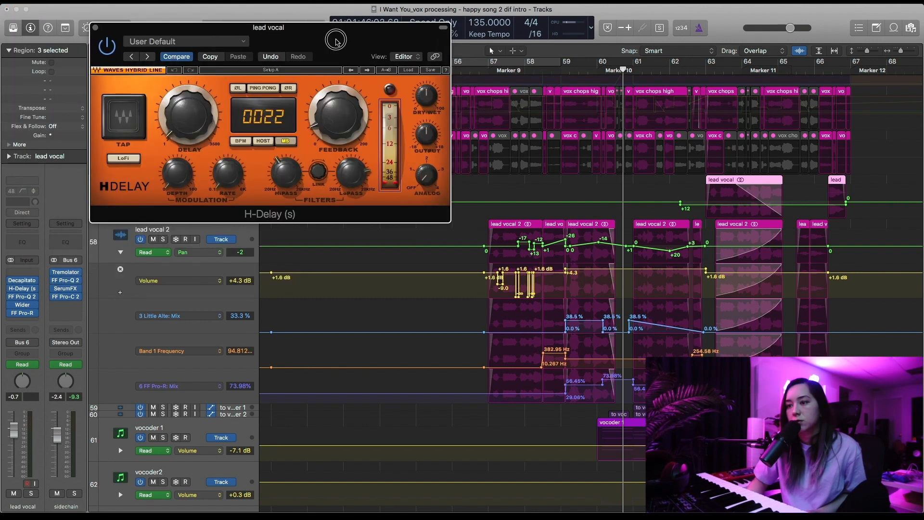
{"action": "left_click_drag", "start_coordinate": [336, 39], "coordinate": [354, 50]}
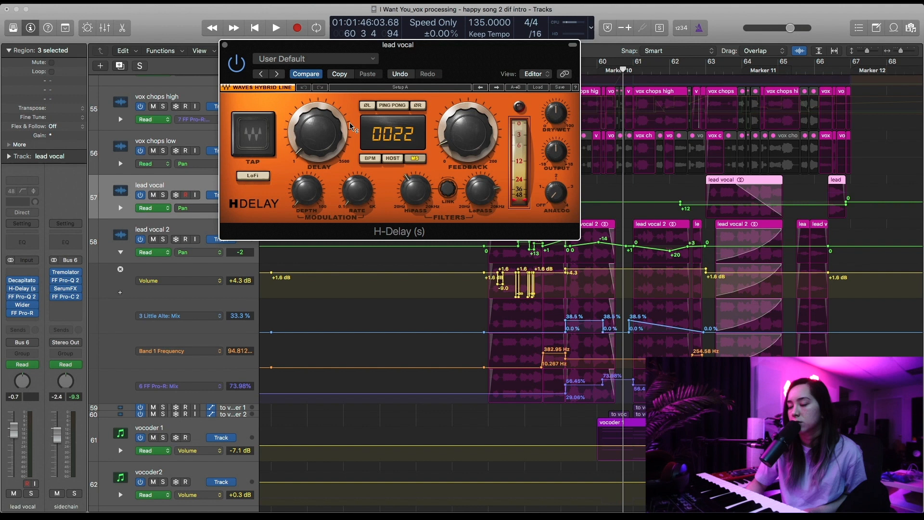
{"action": "left_click_drag", "start_coordinate": [425, 53], "coordinate": [396, 52]}
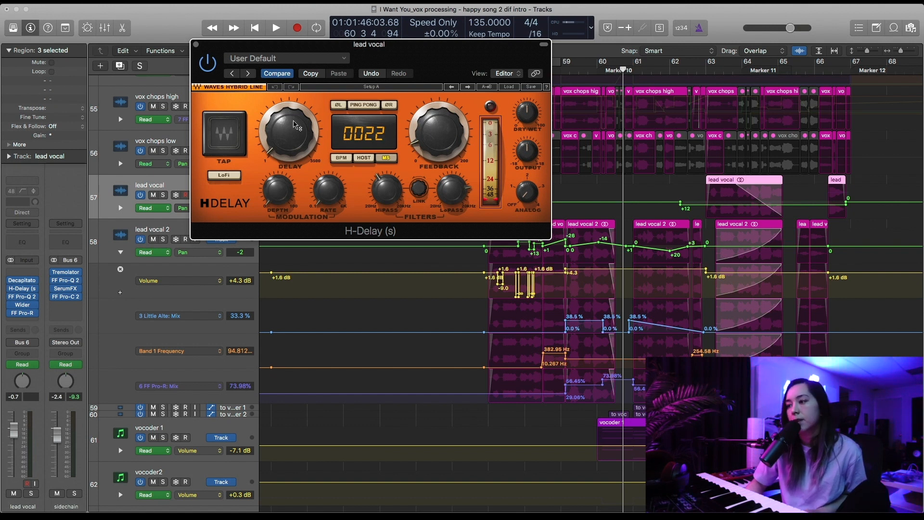
Step: Solo the lead vocal 2 and lead vocal tracks in turn and play back the lead vocal around bar 64
{"action": "left_click", "coordinate": [163, 239]}
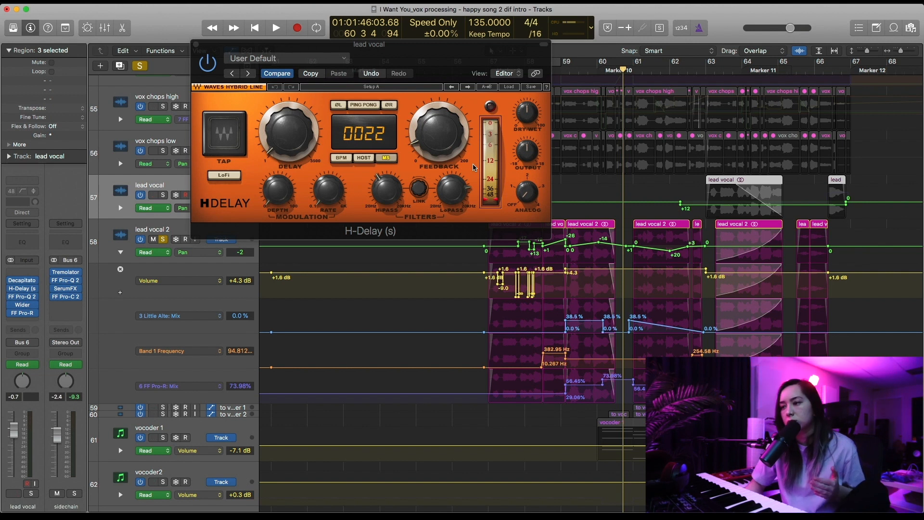
{"action": "key", "text": "space"}
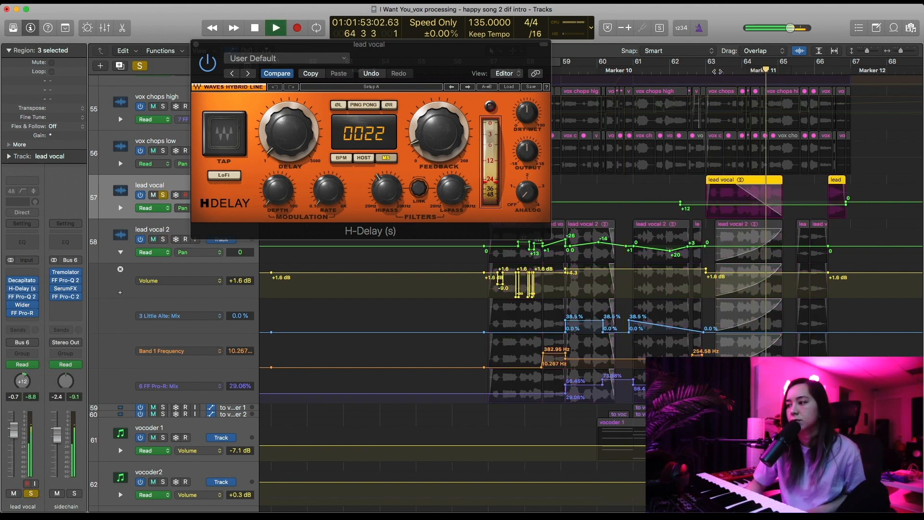
Step: Examine the lead vocal's Wider and Pro-R inserts, moving the reverb window clear of the channel strips before closing it
{"action": "left_click", "coordinate": [22, 305]}
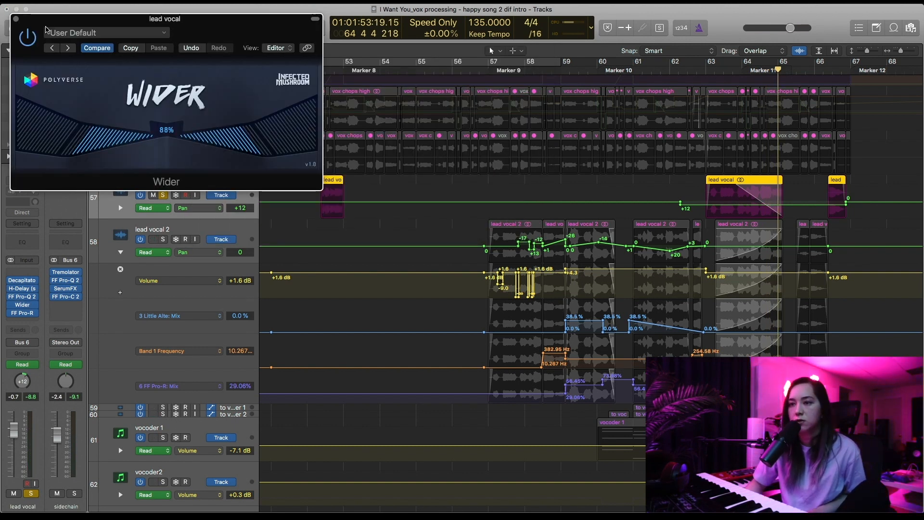
{"action": "left_click_drag", "start_coordinate": [45, 25], "coordinate": [55, 25]}
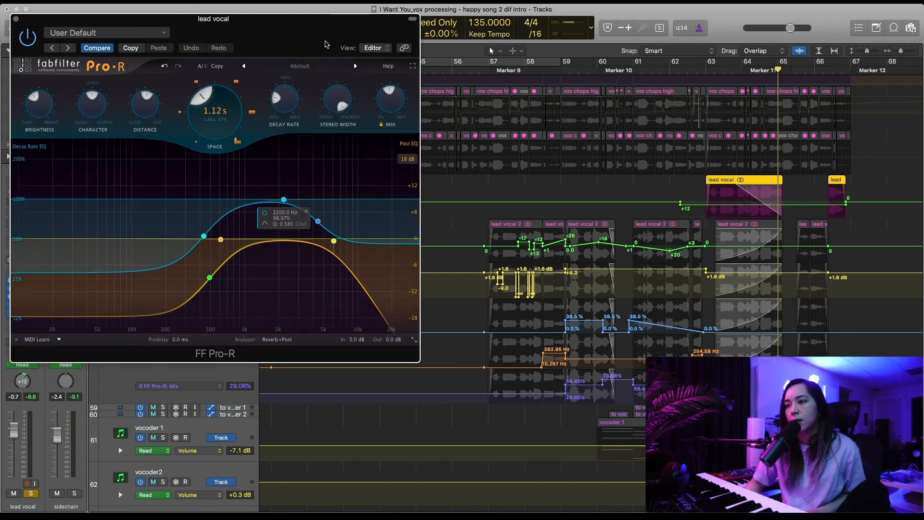
{"action": "left_click_drag", "start_coordinate": [277, 27], "coordinate": [356, 44]}
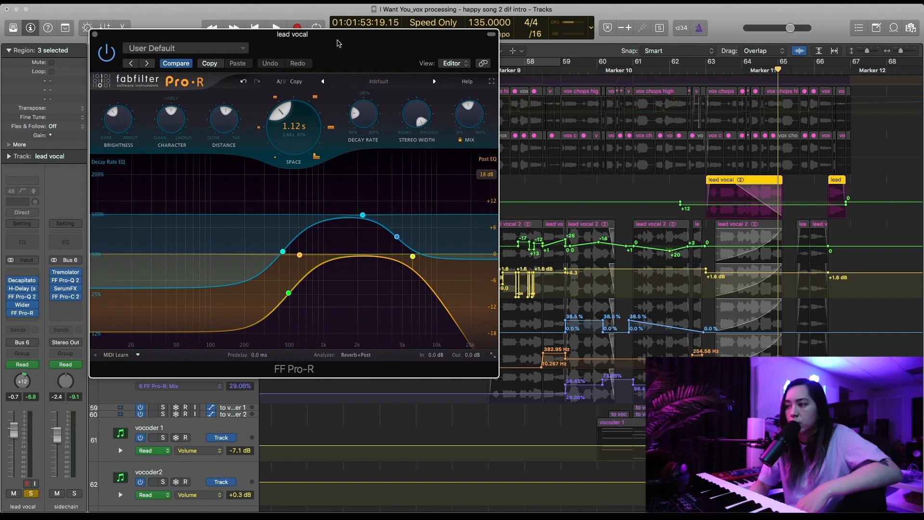
{"action": "left_click_drag", "start_coordinate": [337, 43], "coordinate": [394, 51]}
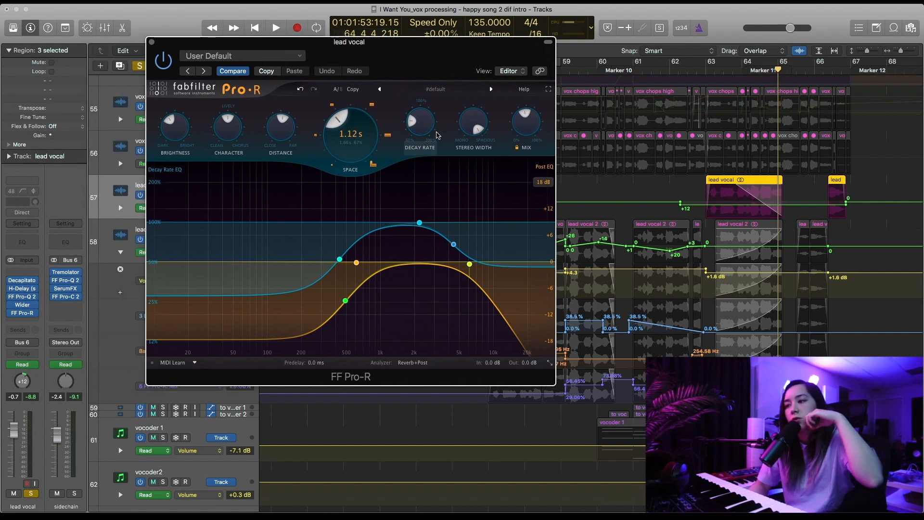
{"action": "mouse_move", "coordinate": [424, 132]}
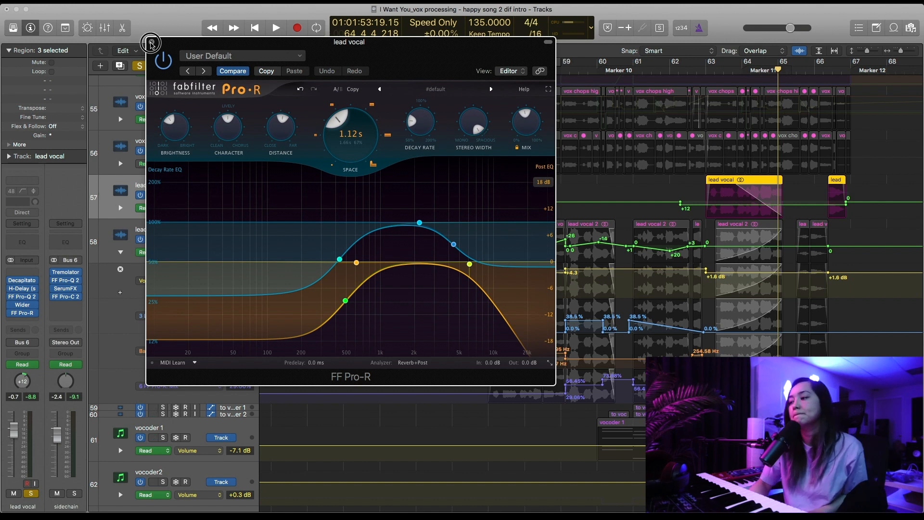
{"action": "left_click", "coordinate": [151, 44]}
Step: Select the lead vocal 2 track and solo it for playback
{"action": "left_click", "coordinate": [169, 230]}
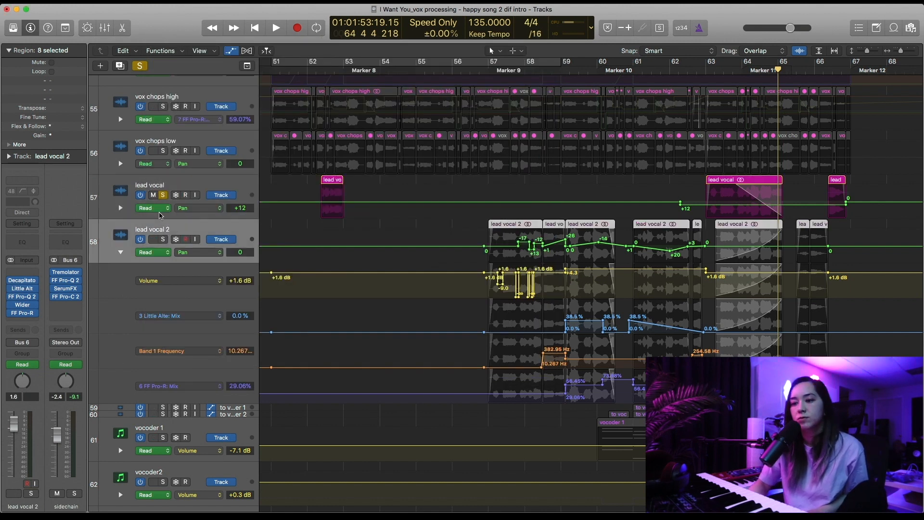
{"action": "left_click", "coordinate": [163, 241]}
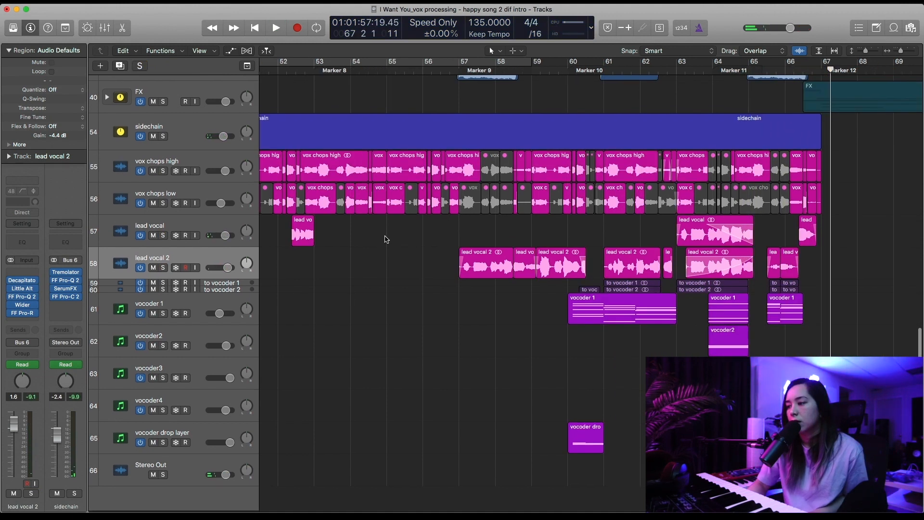
Step: Select the to vocoder 1 and to vocoder 2 tracks and enlarge their height to match the other tracks
{"action": "scroll", "coordinate": [385, 236], "scroll_direction": "left", "scroll_amount": 1}
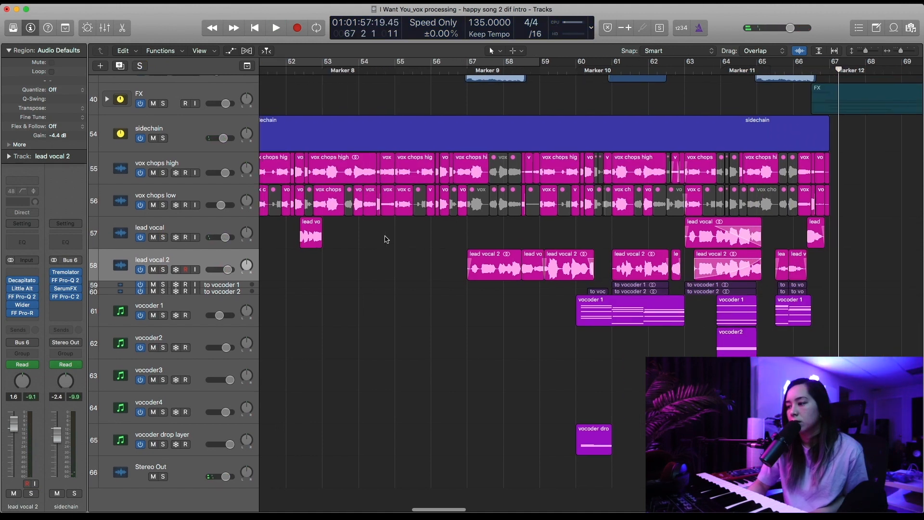
{"action": "scroll", "coordinate": [385, 239], "scroll_direction": "left", "scroll_amount": 2}
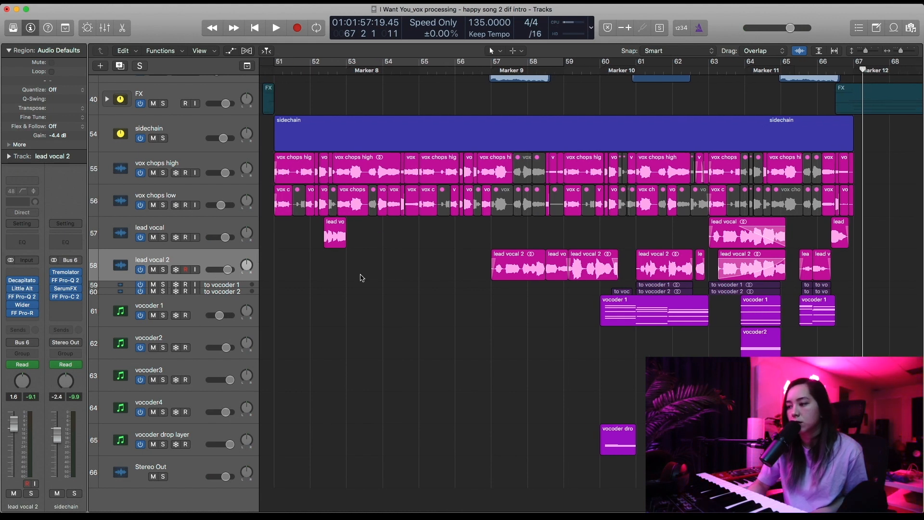
{"action": "scroll", "coordinate": [359, 276], "scroll_direction": "right", "scroll_amount": 1}
{"action": "left_click", "coordinate": [221, 285]}
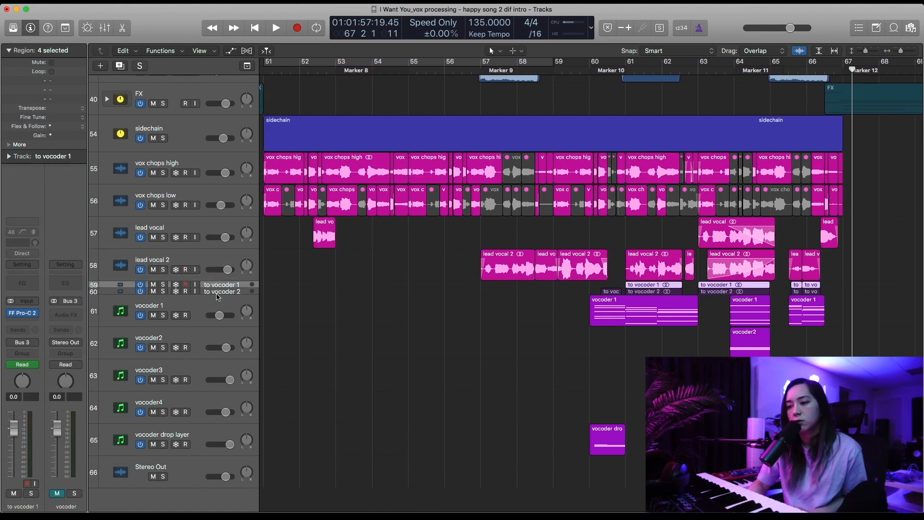
{"action": "scroll", "coordinate": [395, 304], "scroll_direction": "right", "scroll_amount": 1}
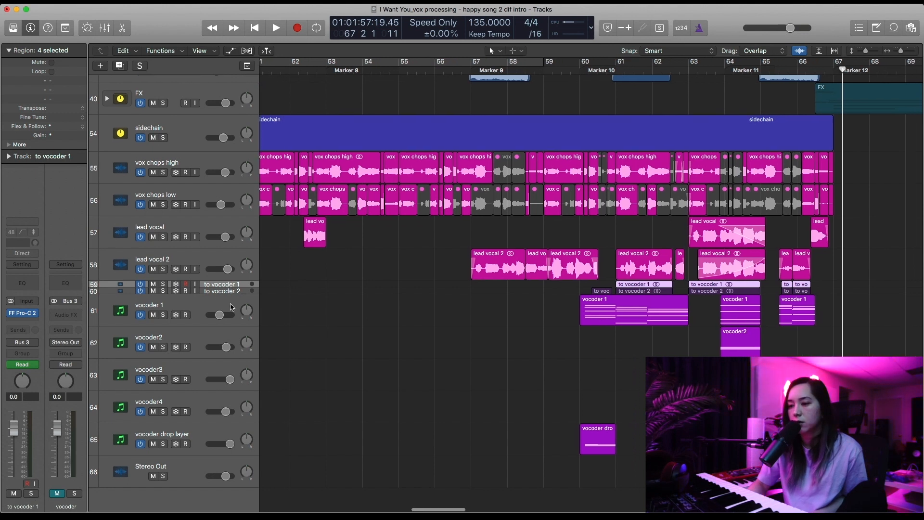
{"action": "left_click", "coordinate": [206, 318]}
{"action": "left_click", "coordinate": [204, 435], "text": "shift"}
{"action": "left_click", "coordinate": [345, 267]}
{"action": "left_click", "coordinate": [180, 305]}
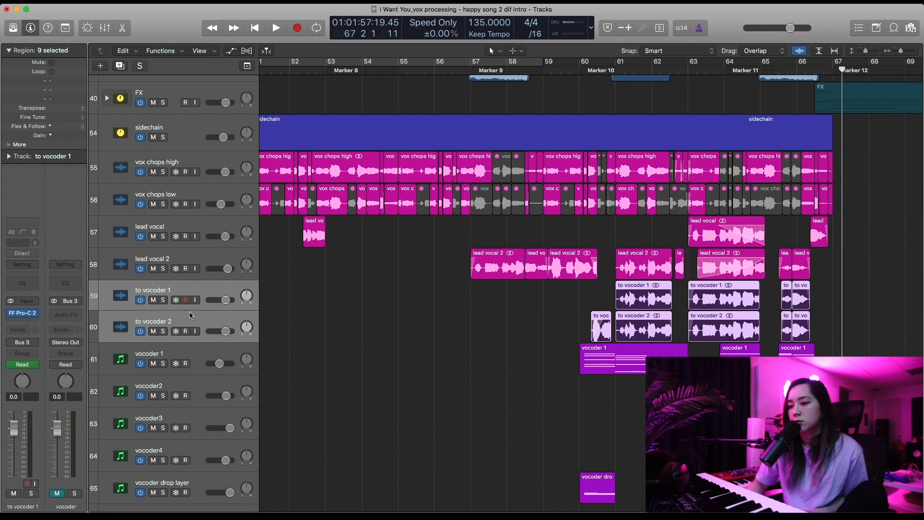
Step: Examine the output routing and compressor inserts of to vocoder 1 and to vocoder 2, and the latter's first region
{"action": "left_click", "coordinate": [204, 321]}
{"action": "left_click", "coordinate": [202, 291]}
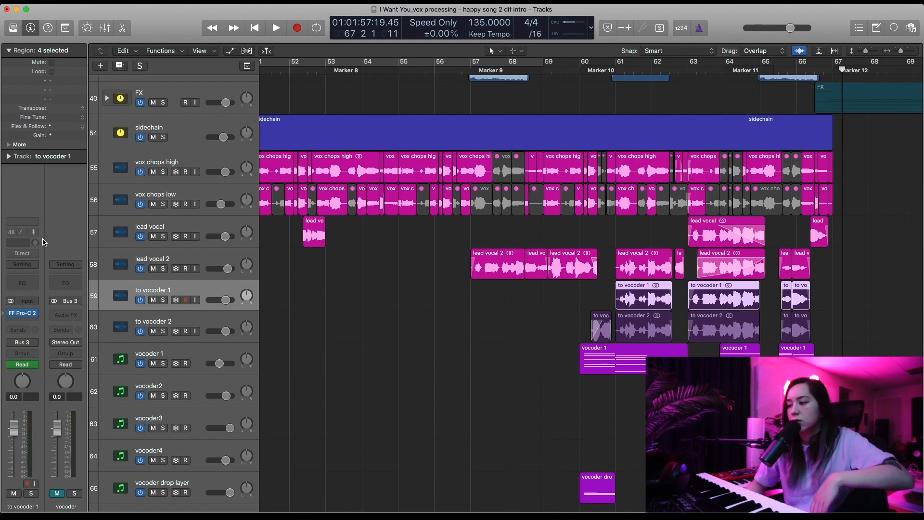
{"action": "left_click", "coordinate": [185, 319]}
{"action": "scroll", "coordinate": [188, 336], "scroll_direction": "down", "scroll_amount": 3}
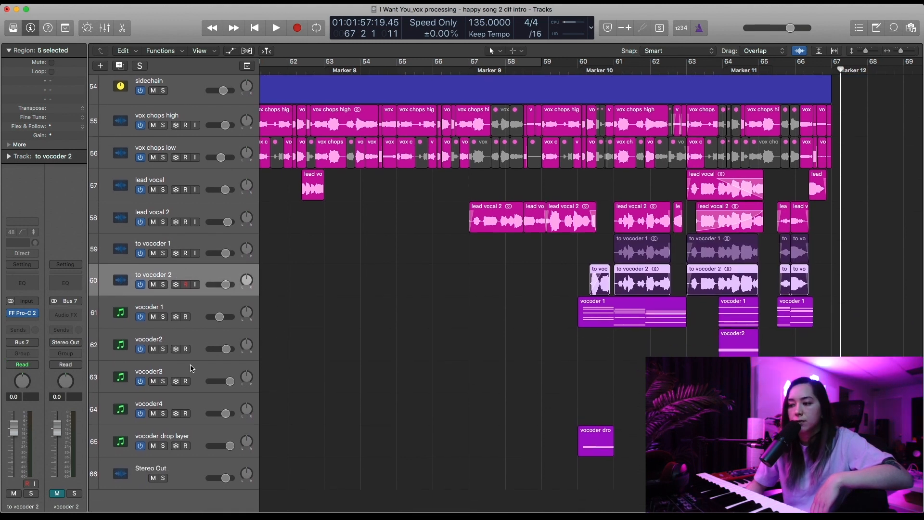
{"action": "scroll", "coordinate": [192, 368], "scroll_direction": "left", "scroll_amount": 1}
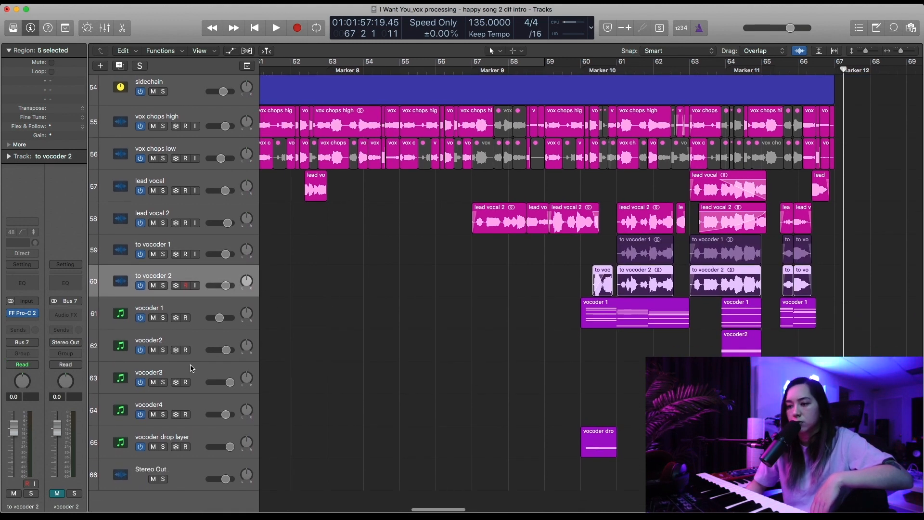
{"action": "scroll", "coordinate": [197, 348], "scroll_direction": "down", "scroll_amount": 1}
{"action": "left_click", "coordinate": [596, 281]}
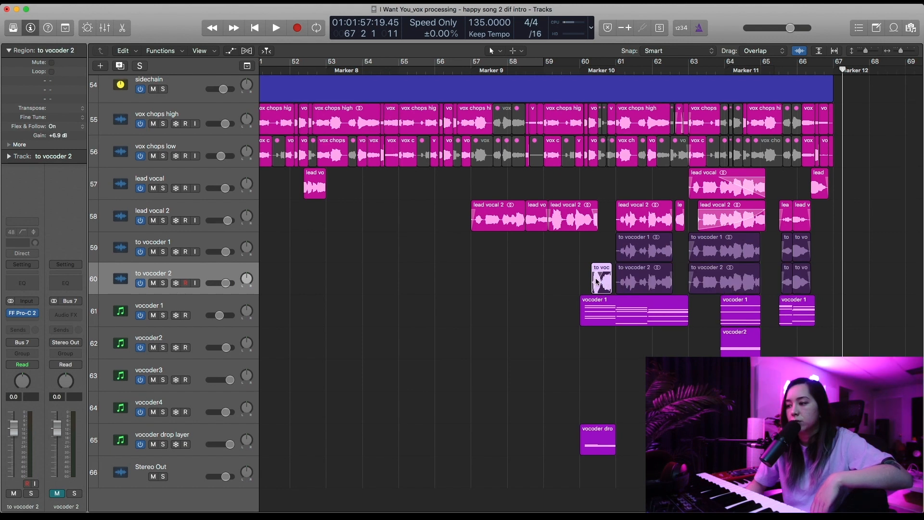
{"action": "scroll", "coordinate": [536, 391], "scroll_direction": "right", "scroll_amount": 5}
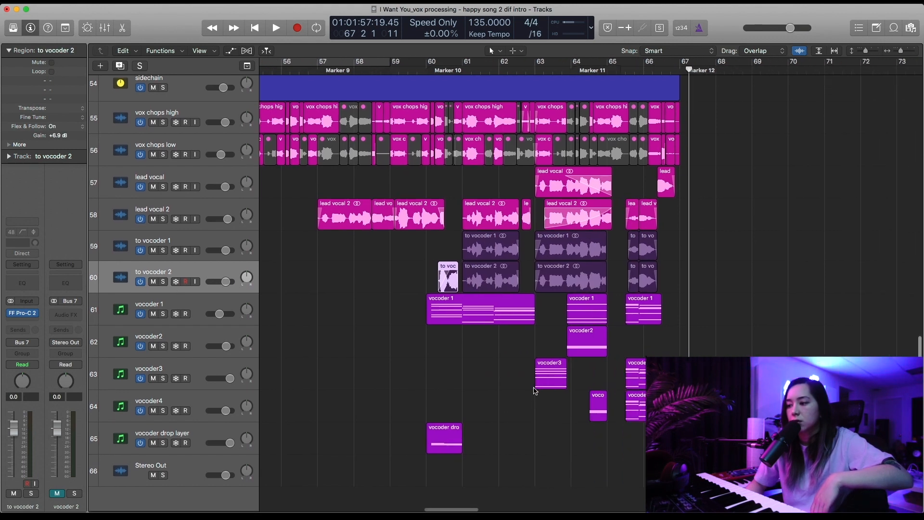
Step: Look through the inserts of the vocoder drop layer, vocoder4 and vocoder 1 tracks
{"action": "left_click", "coordinate": [196, 434]}
{"action": "left_click", "coordinate": [199, 397]}
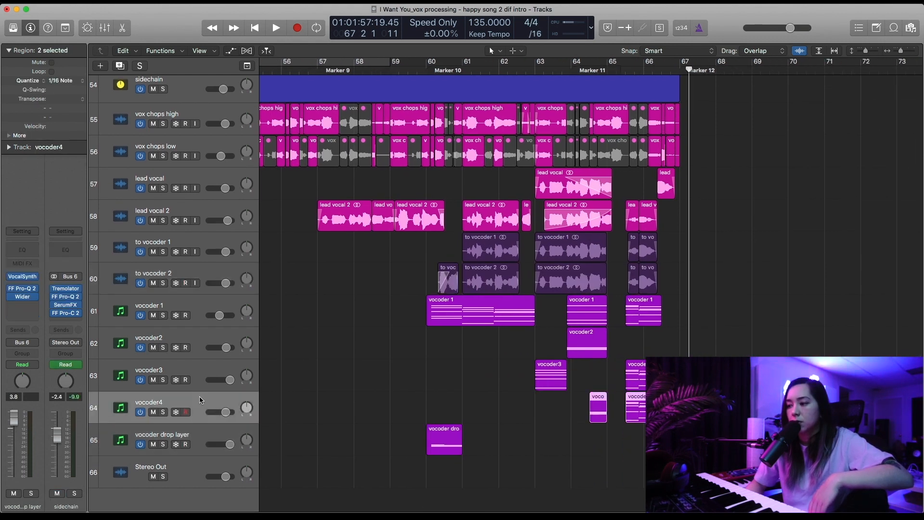
{"action": "scroll", "coordinate": [367, 340], "scroll_direction": "left", "scroll_amount": 2}
{"action": "left_click", "coordinate": [201, 312]}
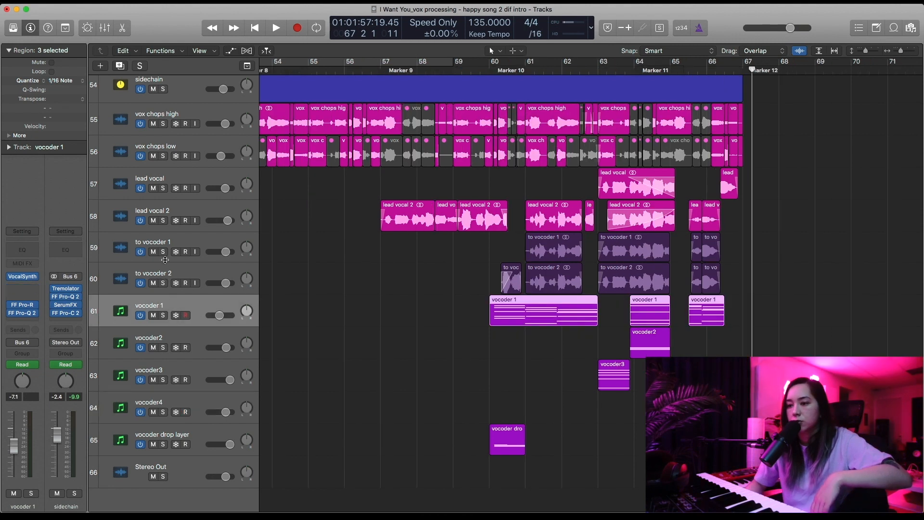
Step: Solo vocoder 1 together with its two feeder tracks and play from bar 60 with Pro-R and Pro-Q 2 bypassed
{"action": "key", "text": "s"}
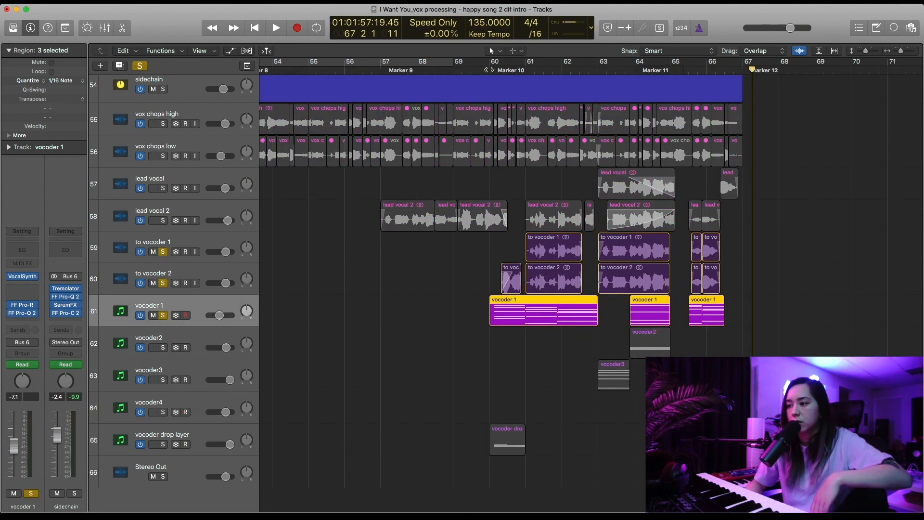
{"action": "key", "text": "space"}
{"action": "key", "text": "space"}
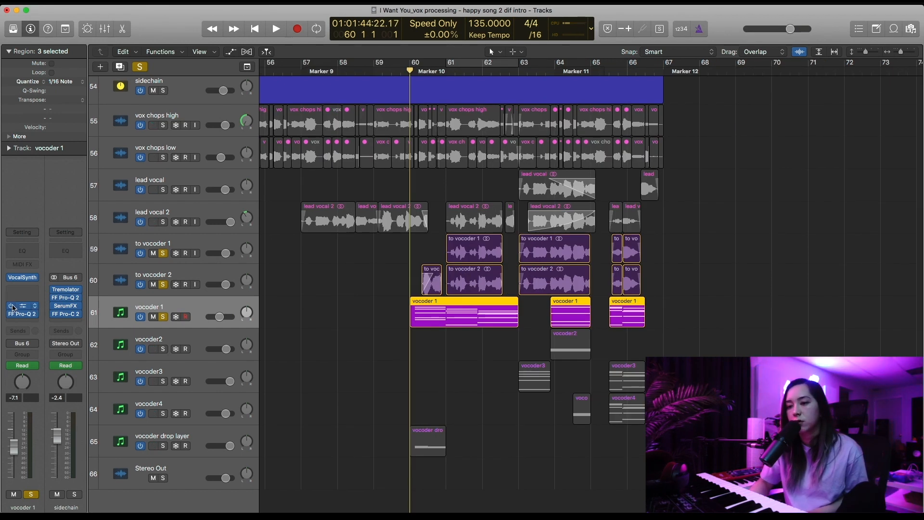
{"action": "key", "text": "space"}
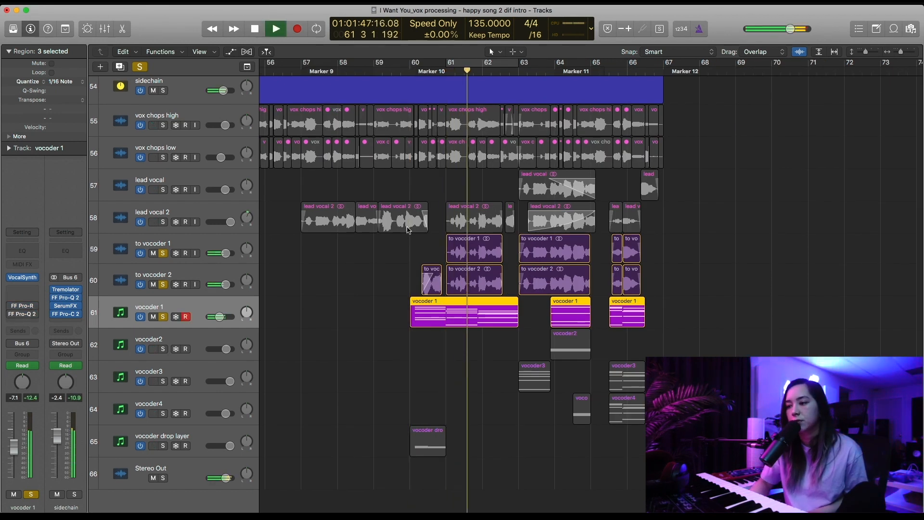
{"action": "left_click_drag", "start_coordinate": [331, 71], "coordinate": [325, 58]}
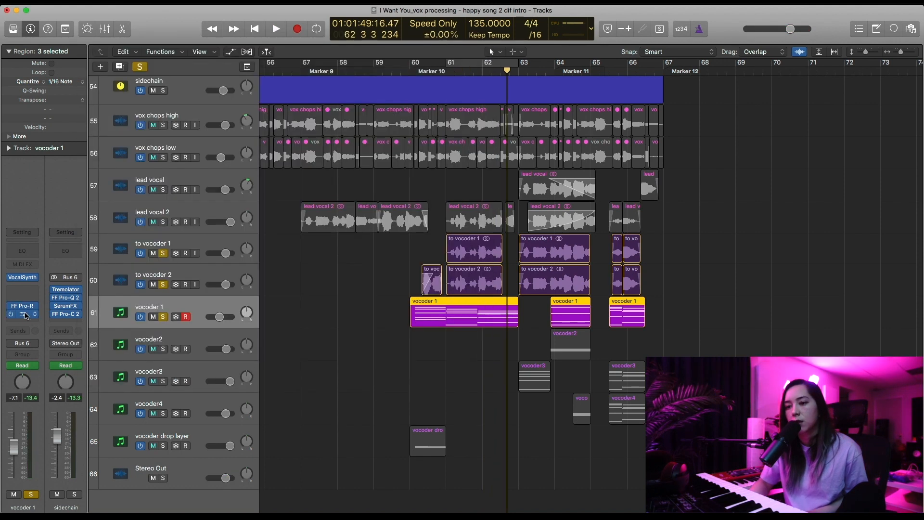
Step: Open vocoder 1's Pro-Q 2 and Pro-R inserts side by side, examine their curves, and close the Pro-R window
{"action": "left_click", "coordinate": [22, 313]}
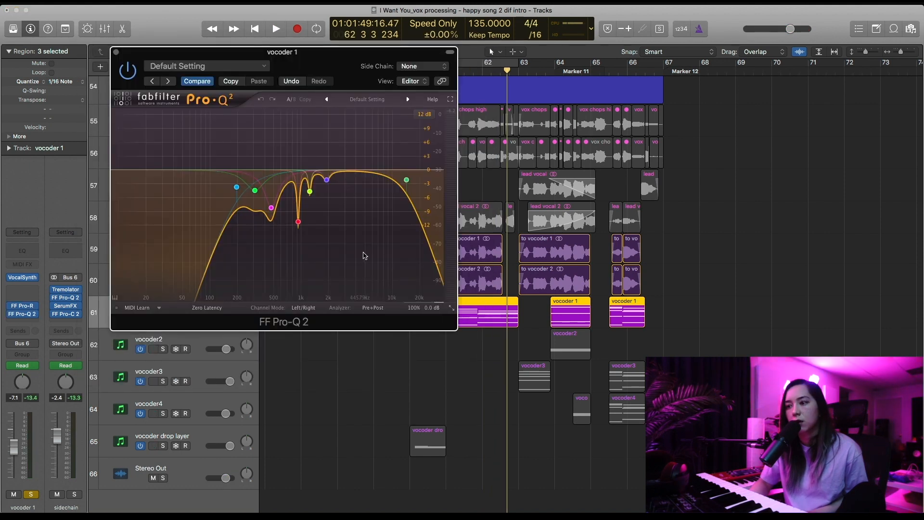
{"action": "left_click_drag", "start_coordinate": [305, 56], "coordinate": [308, 60]}
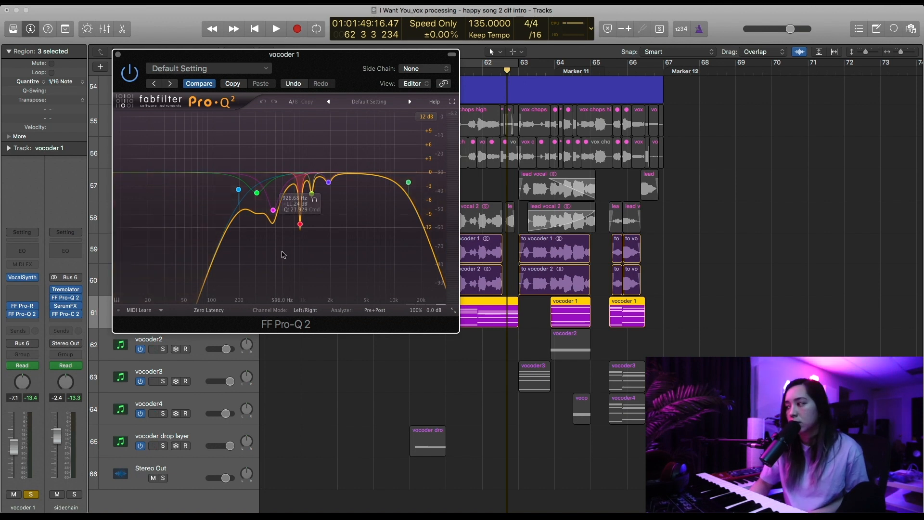
{"action": "left_click", "coordinate": [27, 307]}
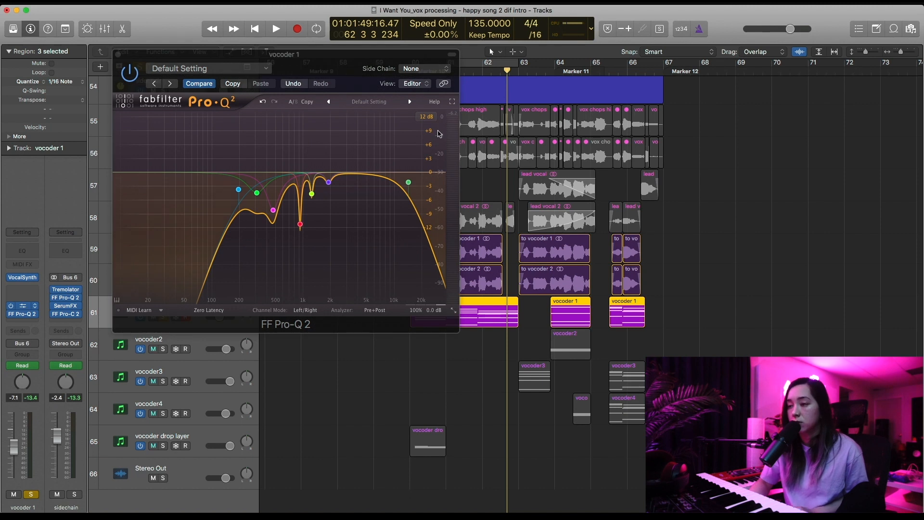
{"action": "left_click_drag", "start_coordinate": [361, 46], "coordinate": [796, 78]}
{"action": "left_click", "coordinate": [383, 58]}
{"action": "left_click_drag", "start_coordinate": [383, 58], "coordinate": [341, 50]}
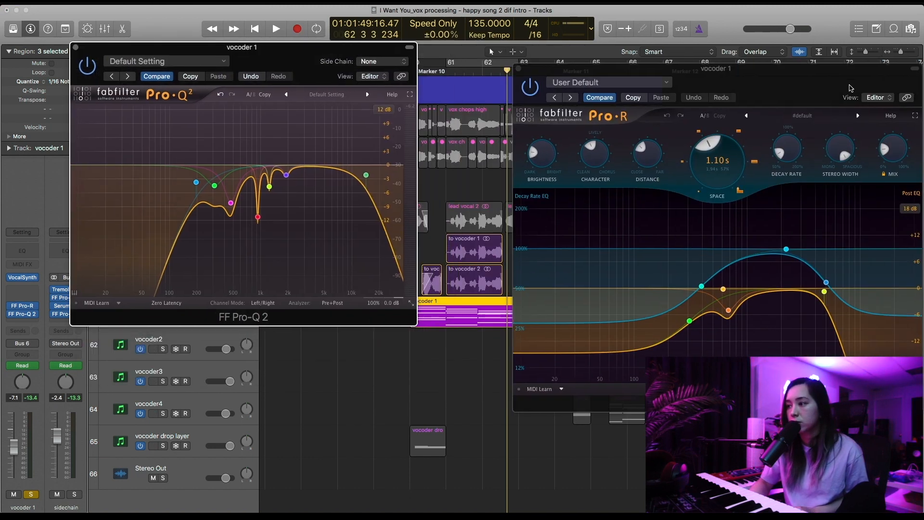
{"action": "left_click_drag", "start_coordinate": [713, 68], "coordinate": [621, 37]}
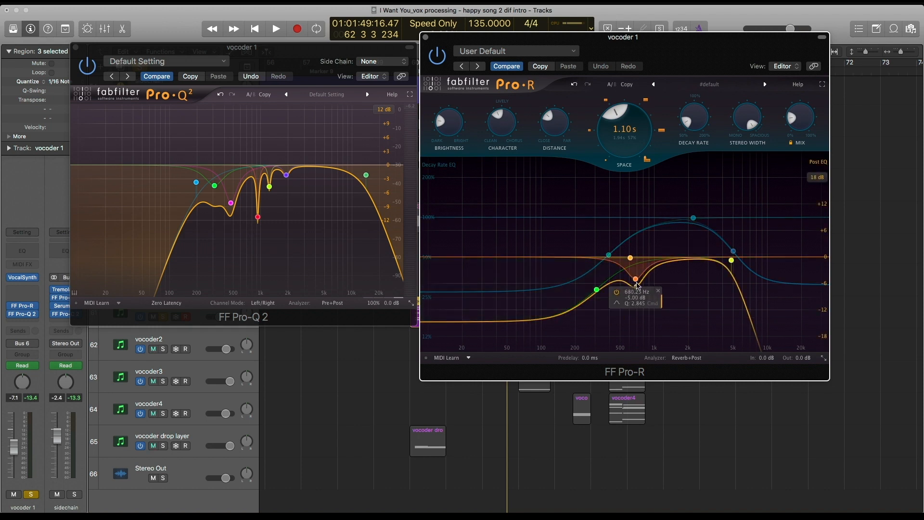
{"action": "left_click", "coordinate": [424, 37]}
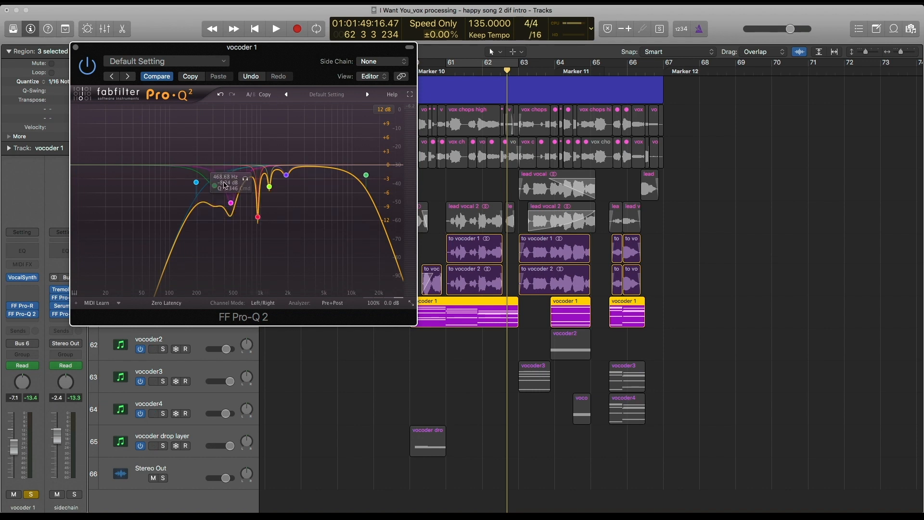
Step: Try raising the magenta low-mid band in Pro-Q 2 and compare the EQ bypassed and active during playback
{"action": "left_click_drag", "start_coordinate": [231, 202], "coordinate": [231, 169]}
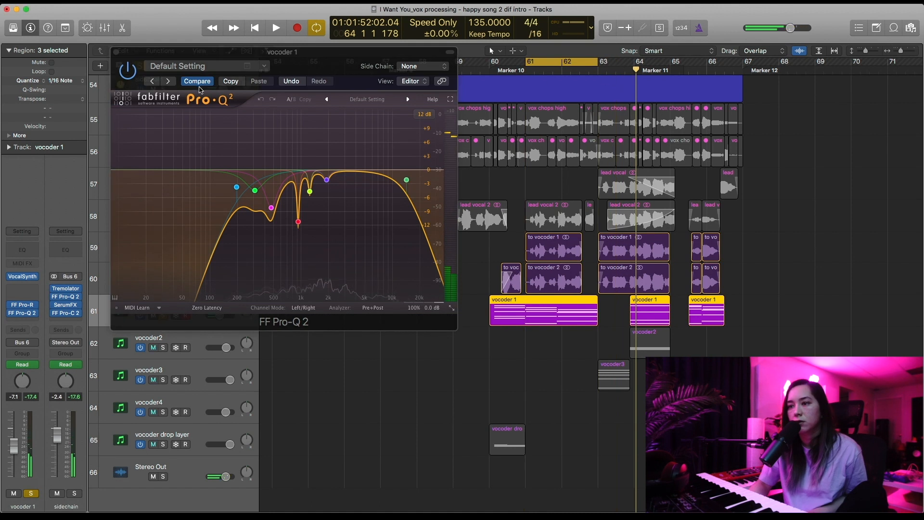
{"action": "left_click", "coordinate": [128, 71]}
{"action": "left_click", "coordinate": [128, 71]}
{"action": "key", "text": "space"}
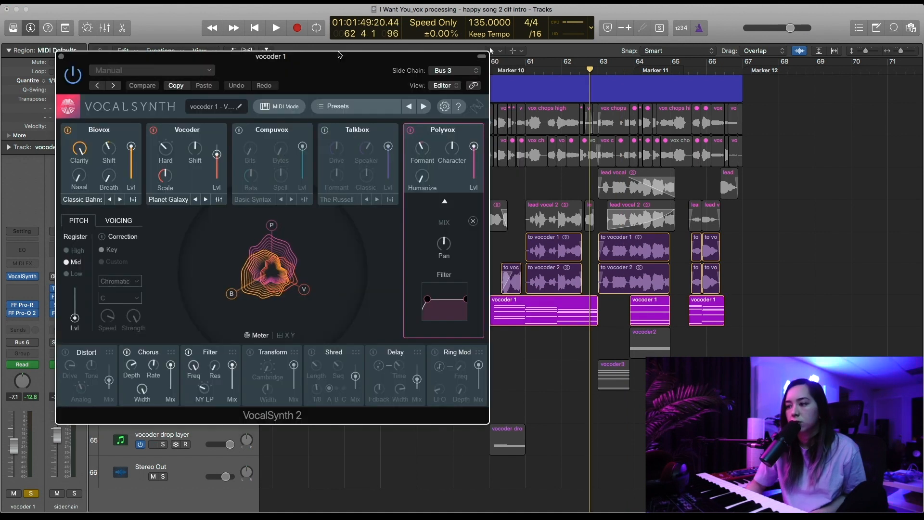
Step: Examine vocoder 1's VocalSynth 2 settings and play the section from about bar 60 through it
{"action": "left_click_drag", "start_coordinate": [345, 67], "coordinate": [329, 63]}
{"action": "left_click", "coordinate": [514, 71]}
{"action": "key", "text": "space"}
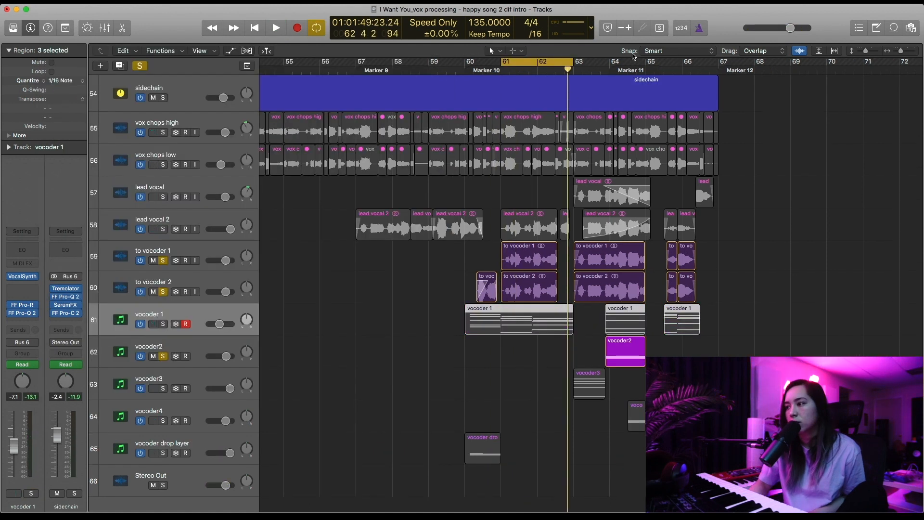
Step: Place the playhead in bar 63, just before the soloed vocoder2 region, and turn off cycle mode
{"action": "left_click", "coordinate": [600, 71]}
{"action": "key", "text": "c"}
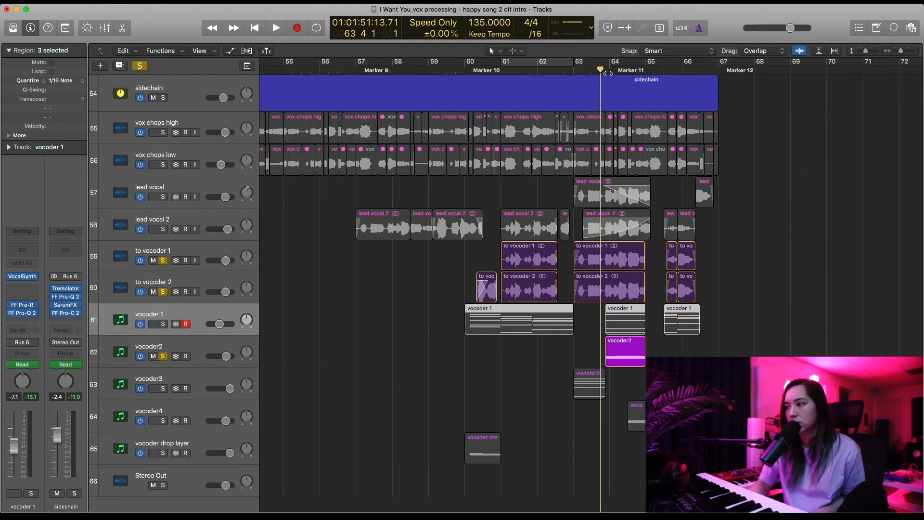
Step: Audition the soloed vocoder2 layer from bar 63 to bar 65
{"action": "key", "text": "space"}
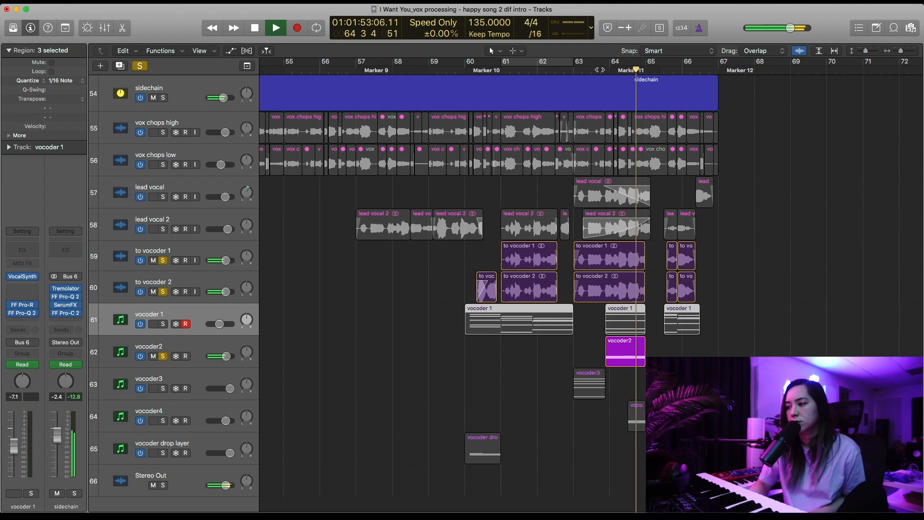
{"action": "key", "text": "space"}
{"action": "left_click", "coordinate": [617, 339]}
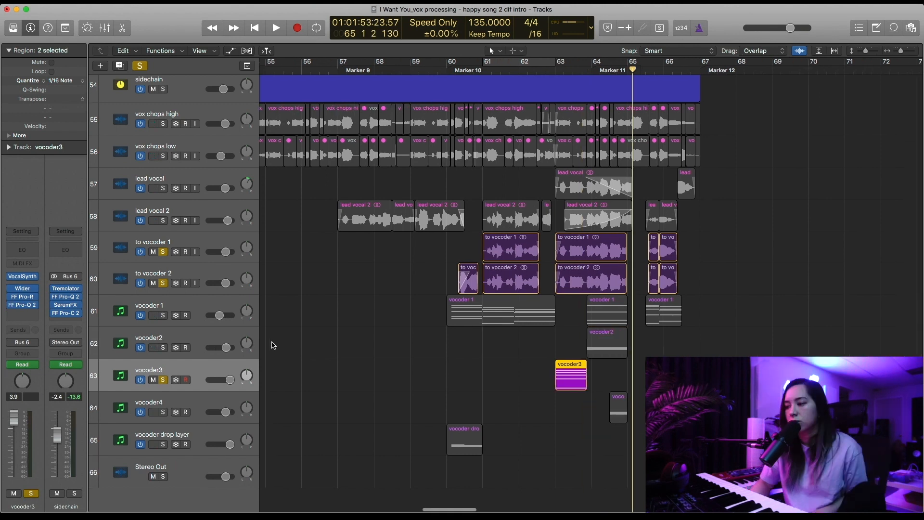
Step: Solo vocoder3 with its source vocals and audition its regions from bar 63 and from bar 65
{"action": "scroll", "coordinate": [270, 344], "scroll_direction": "right", "scroll_amount": 2}
{"action": "left_click", "coordinate": [538, 66]}
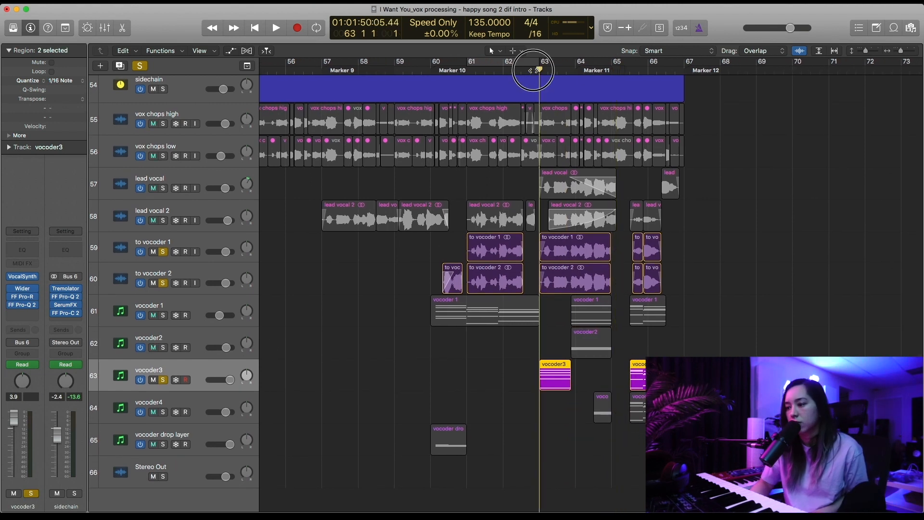
{"action": "key", "text": "space"}
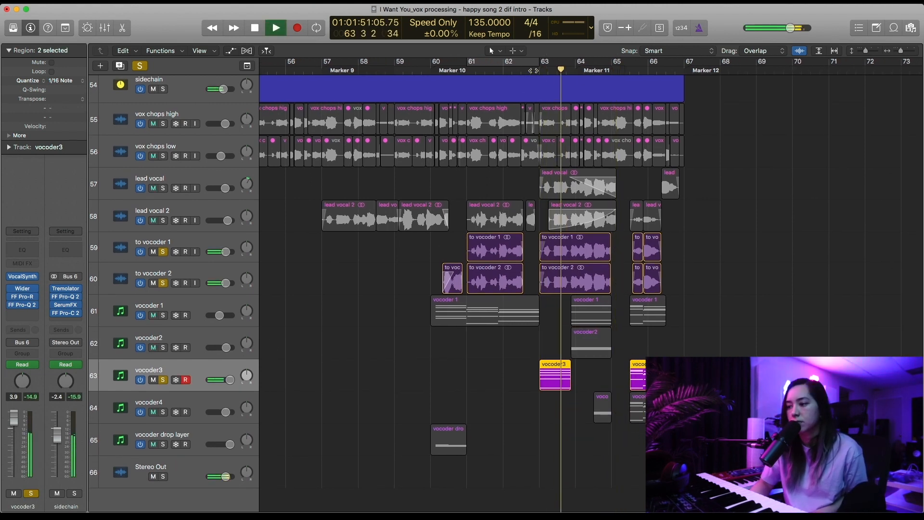
{"action": "left_click", "coordinate": [626, 71]}
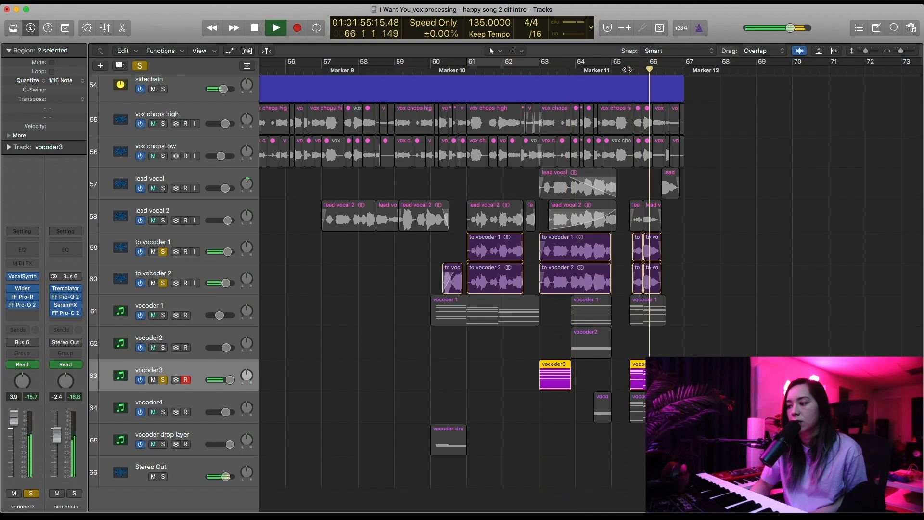
{"action": "key", "text": "space"}
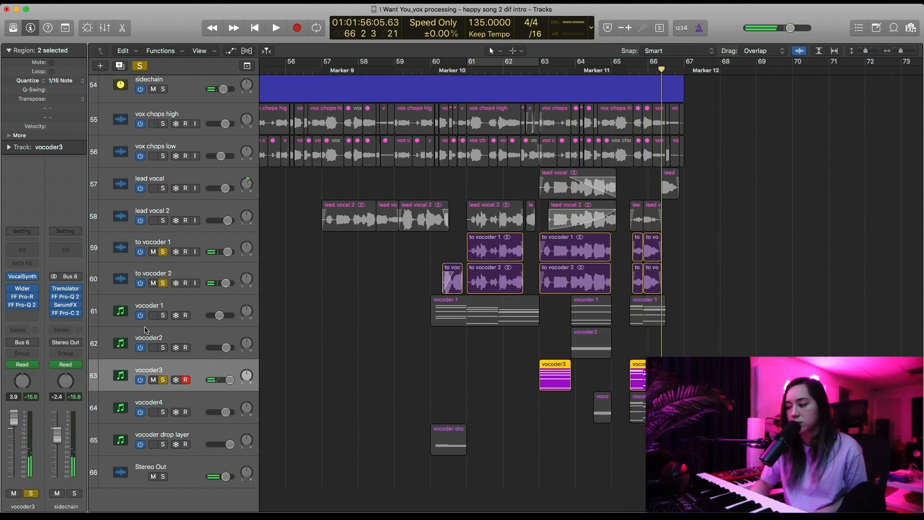
Step: Solo vocoder4 instead of vocoder3 and audition its regions from bar 64
{"action": "scroll", "coordinate": [347, 305], "scroll_direction": "right", "scroll_amount": 2}
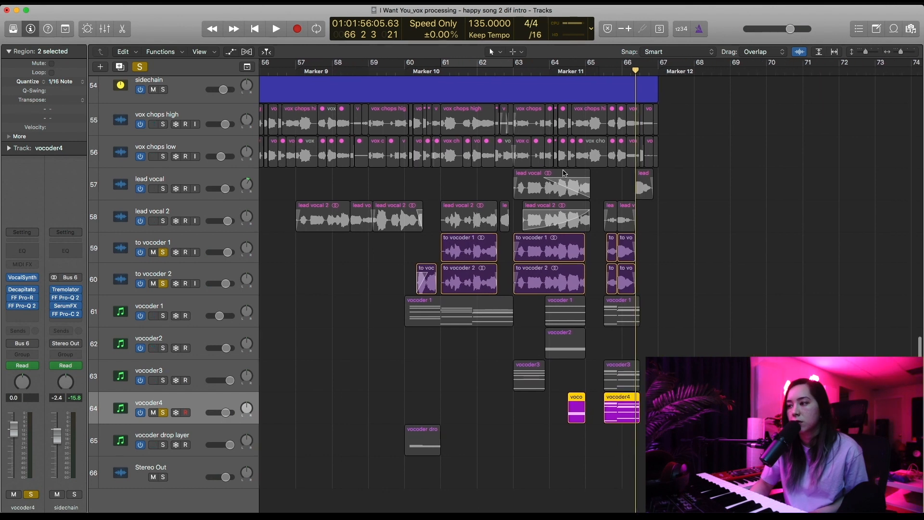
{"action": "left_click", "coordinate": [567, 67]}
{"action": "key", "text": "space"}
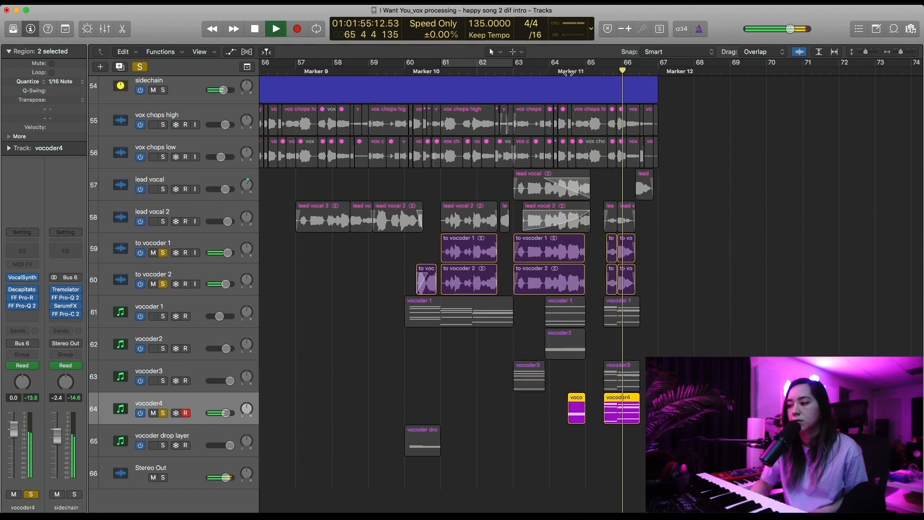
{"action": "key", "text": "space"}
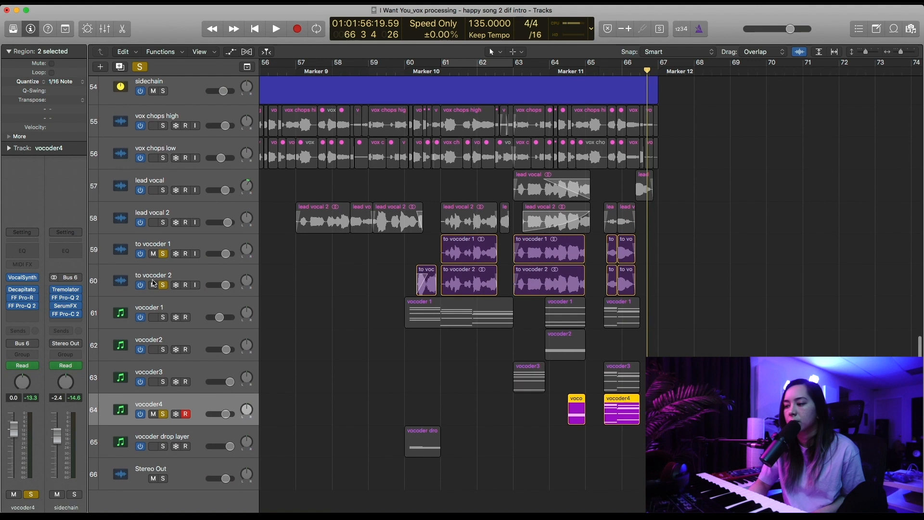
{"action": "scroll", "coordinate": [153, 282], "scroll_direction": "up", "scroll_amount": 1}
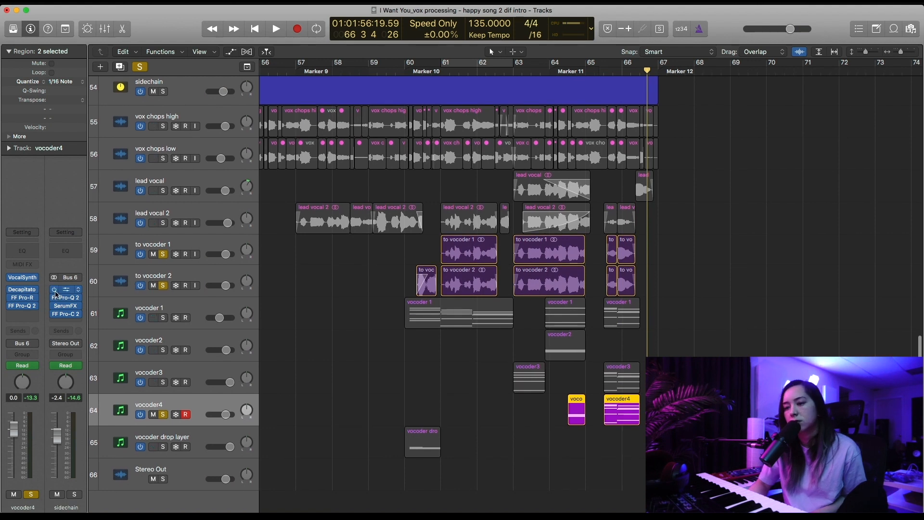
Step: Open vocoder4's Decapitator insert and compare the sound with it active and bypassed from about bar 65
{"action": "left_click", "coordinate": [22, 289]}
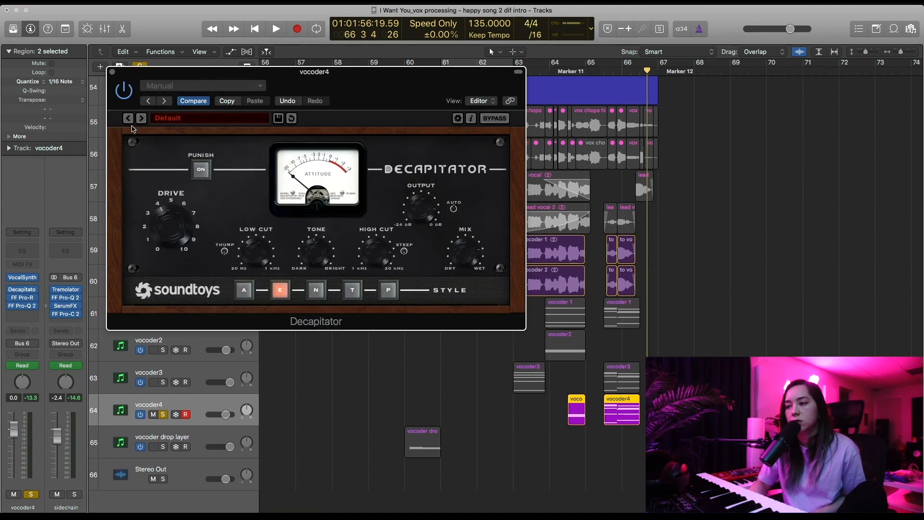
{"action": "left_click_drag", "start_coordinate": [369, 83], "coordinate": [347, 96]}
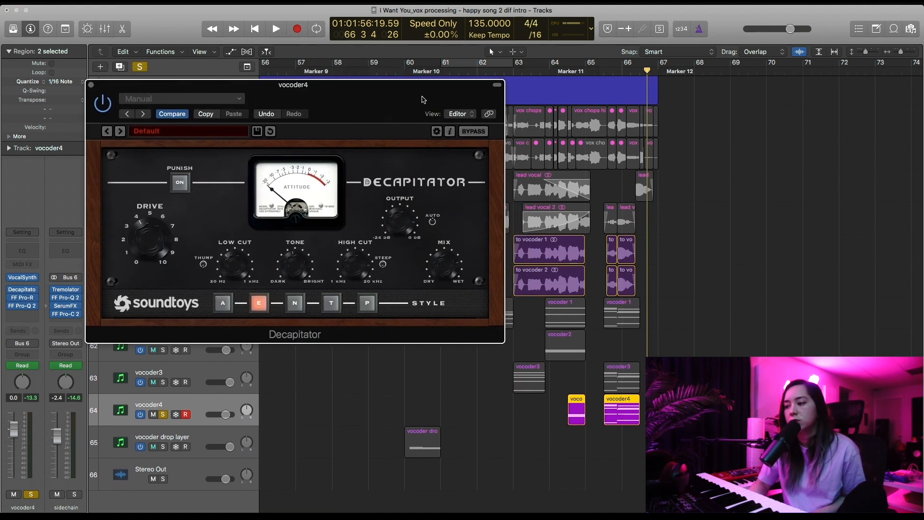
{"action": "left_click", "coordinate": [604, 72]}
{"action": "key", "text": "space"}
{"action": "left_click", "coordinate": [104, 103]}
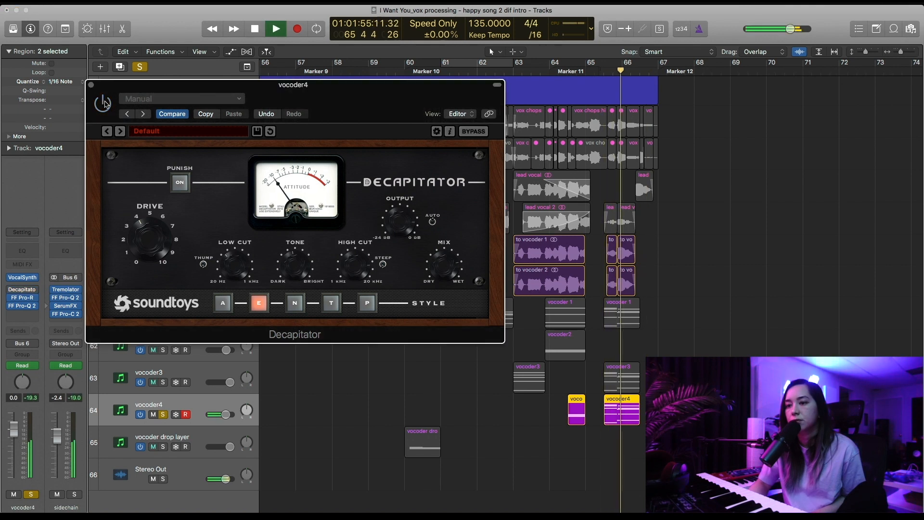
{"action": "key", "text": "space"}
Step: Replay vocoder4 from about bar 65 with its Decapitator, Pro-R and Pro-Q 2 bypassed, and re-enable Decapitator
{"action": "left_click", "coordinate": [604, 72]}
{"action": "key", "text": "space"}
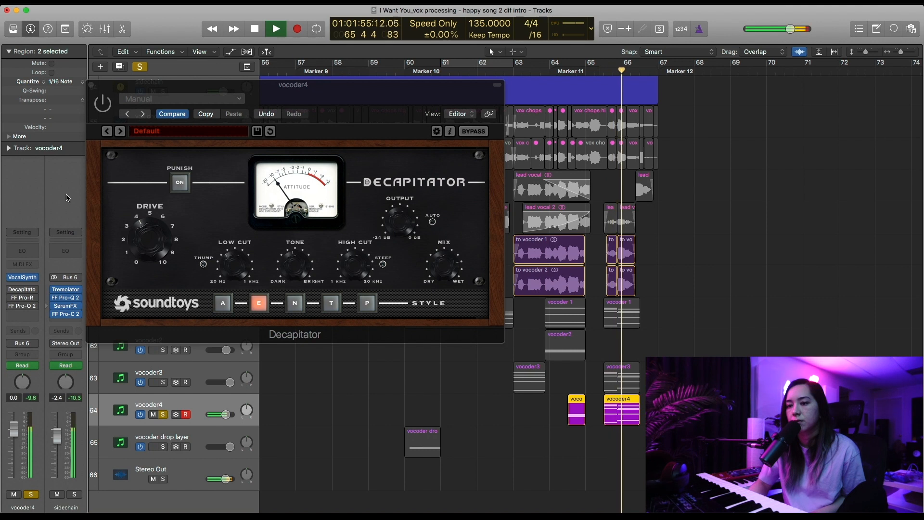
{"action": "key", "text": "space"}
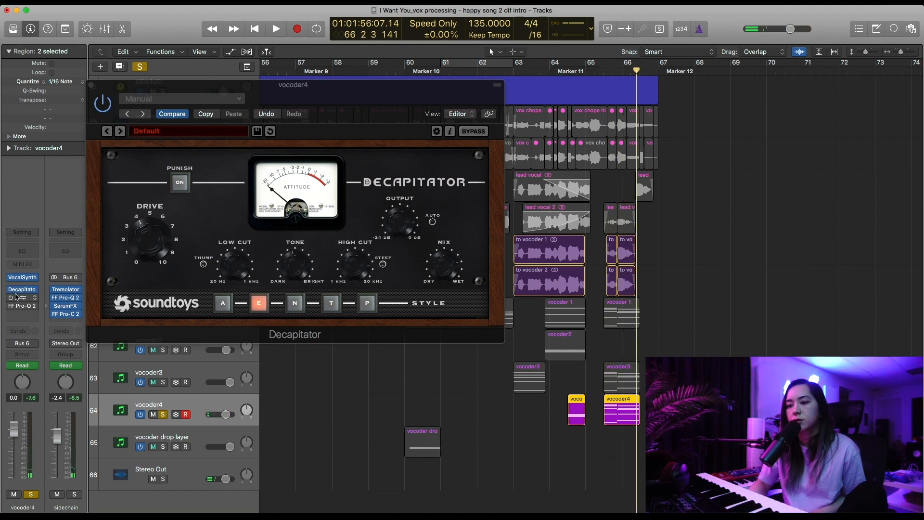
Step: Examine vocoder4's Pro-R during playback from about bar 65, check its Pro-Q 2 curve, and close all the plug-in windows
{"action": "left_click", "coordinate": [22, 298]}
{"action": "left_click", "coordinate": [605, 76]}
{"action": "key", "text": "space"}
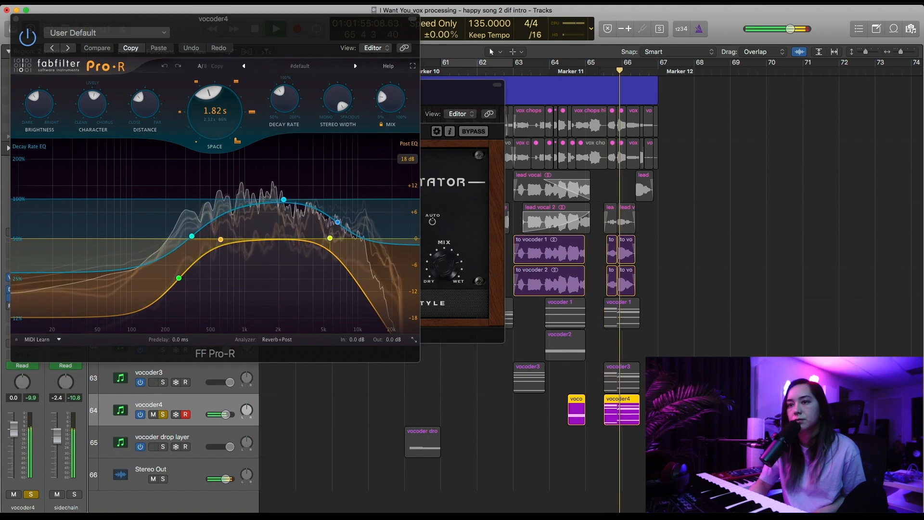
{"action": "left_click", "coordinate": [16, 19]}
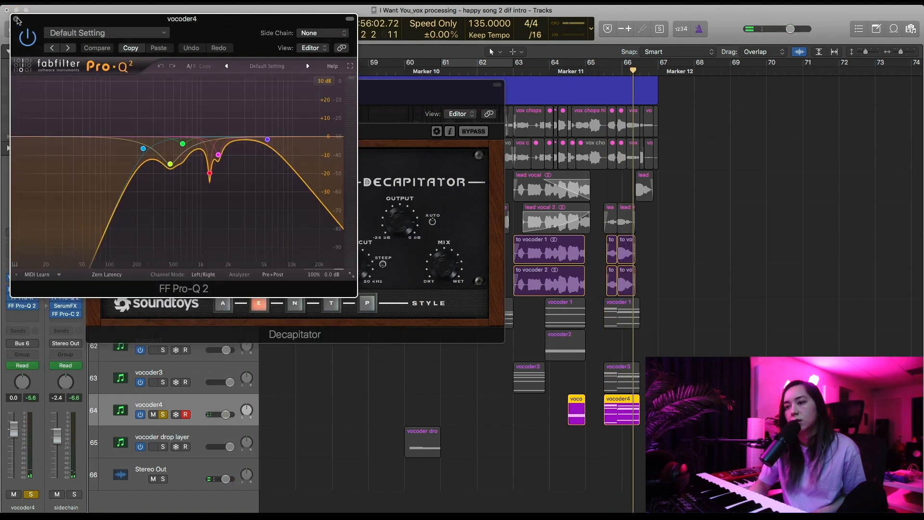
{"action": "left_click", "coordinate": [17, 19]}
{"action": "left_click", "coordinate": [92, 85]}
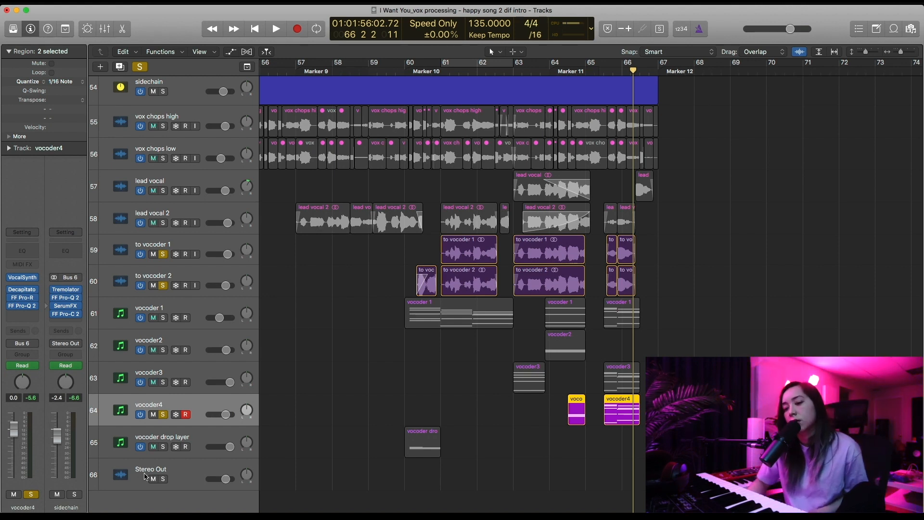
Step: Unsolo vocoder4, solo the vocoder drop layer, and audition its region from bar 60
{"action": "left_click", "coordinate": [161, 415]}
{"action": "scroll", "coordinate": [482, 193], "scroll_direction": "left", "scroll_amount": 1}
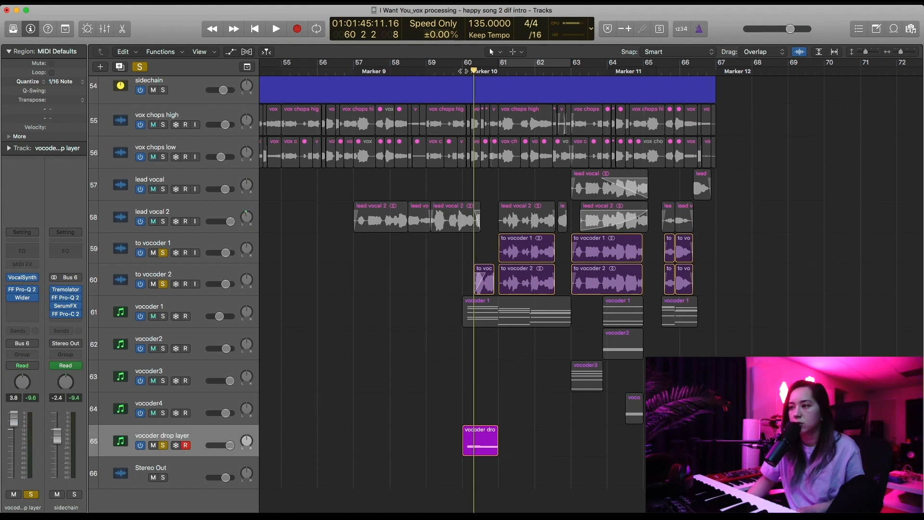
{"action": "key", "text": "space"}
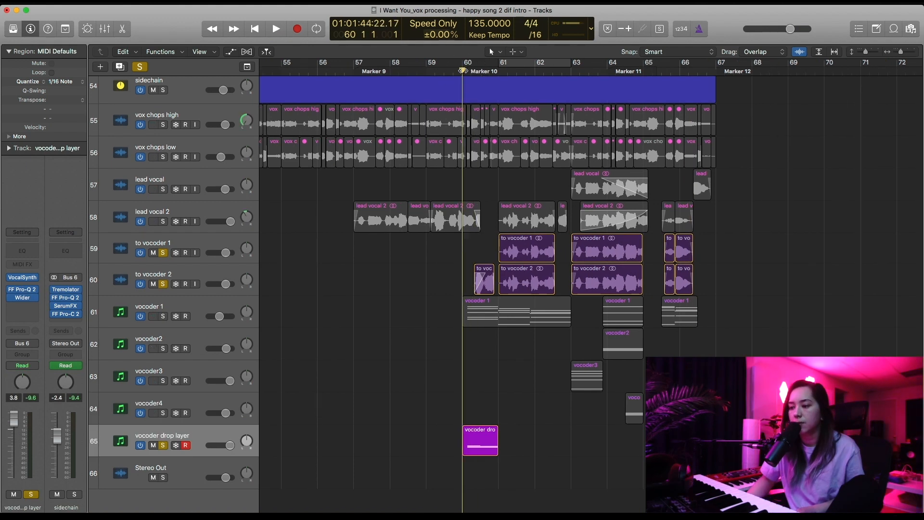
{"action": "key", "text": "space"}
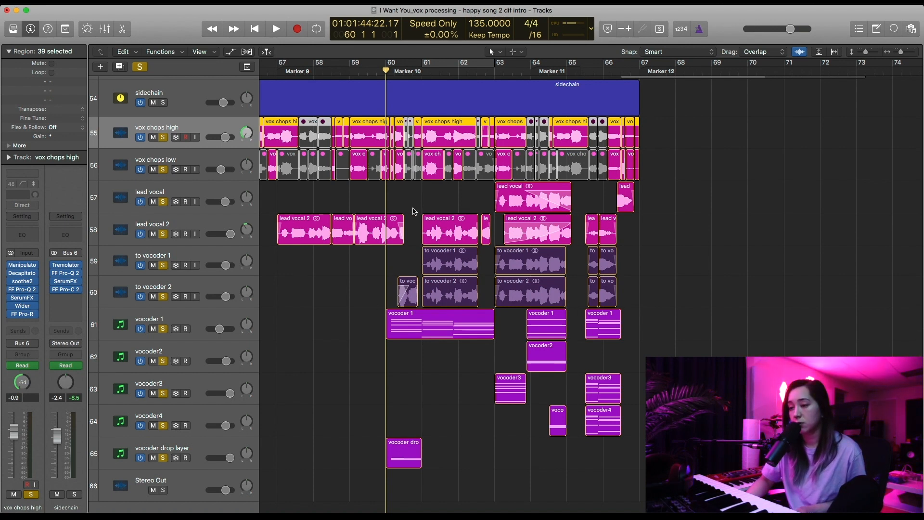
Step: Clear all track solos and bring the drum and synth tracks above the vocals into view
{"action": "scroll", "coordinate": [363, 279], "scroll_direction": "up", "scroll_amount": 10}
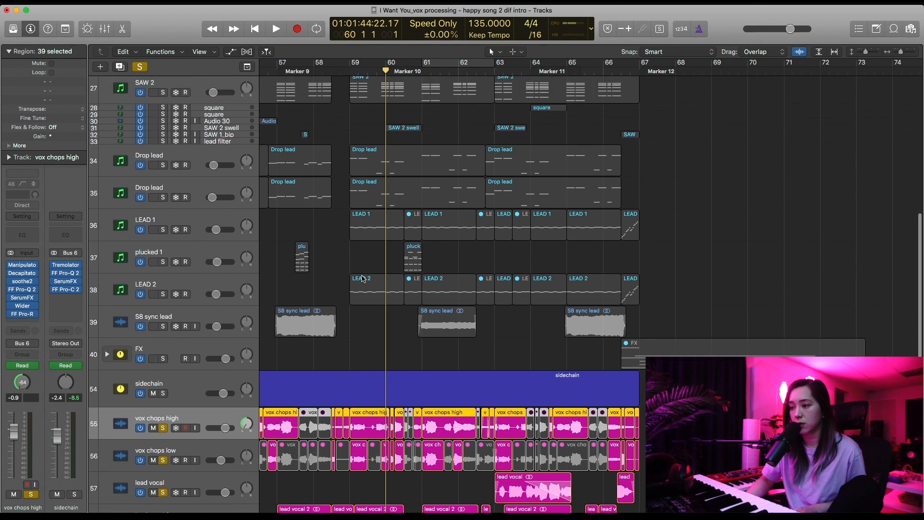
{"action": "left_click", "coordinate": [139, 67]}
{"action": "scroll", "coordinate": [369, 175], "scroll_direction": "up", "scroll_amount": 15}
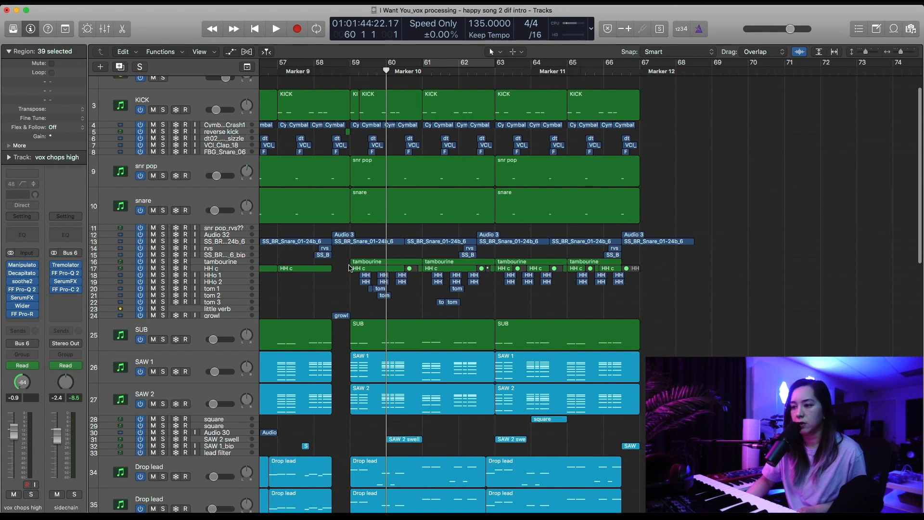
{"action": "scroll", "coordinate": [345, 264], "scroll_direction": "up", "scroll_amount": 1}
{"action": "scroll", "coordinate": [344, 264], "scroll_direction": "left", "scroll_amount": 1}
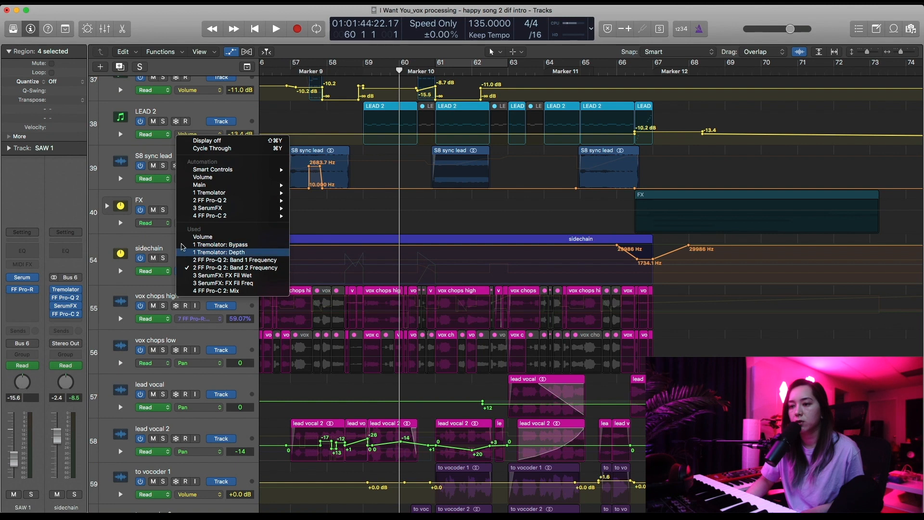
Step: Expand the sidechain track's automation lanes, examine the Tremolator, Pro-Q 2, SerumFX and Pro-C 2 automation, and collapse them
{"action": "left_click", "coordinate": [115, 286]}
{"action": "left_click", "coordinate": [118, 272]}
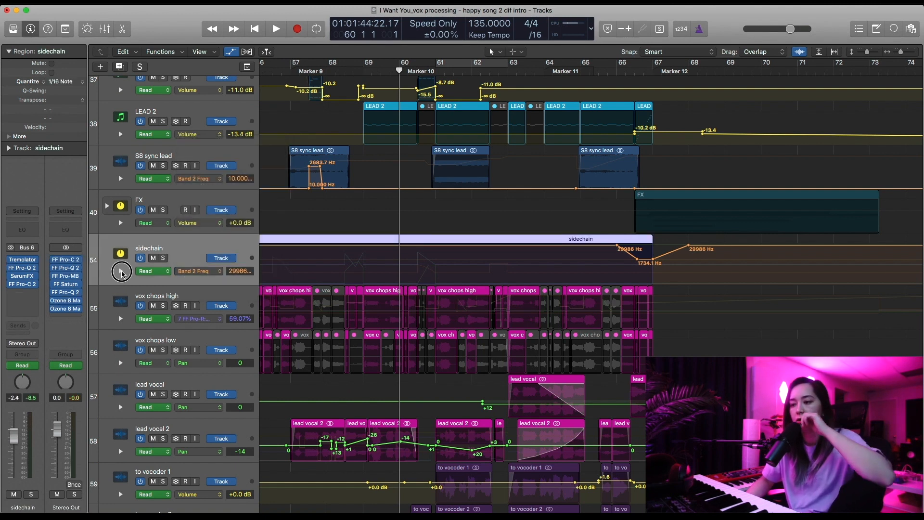
{"action": "left_click", "coordinate": [121, 271]}
{"action": "scroll", "coordinate": [338, 303], "scroll_direction": "down", "scroll_amount": 10}
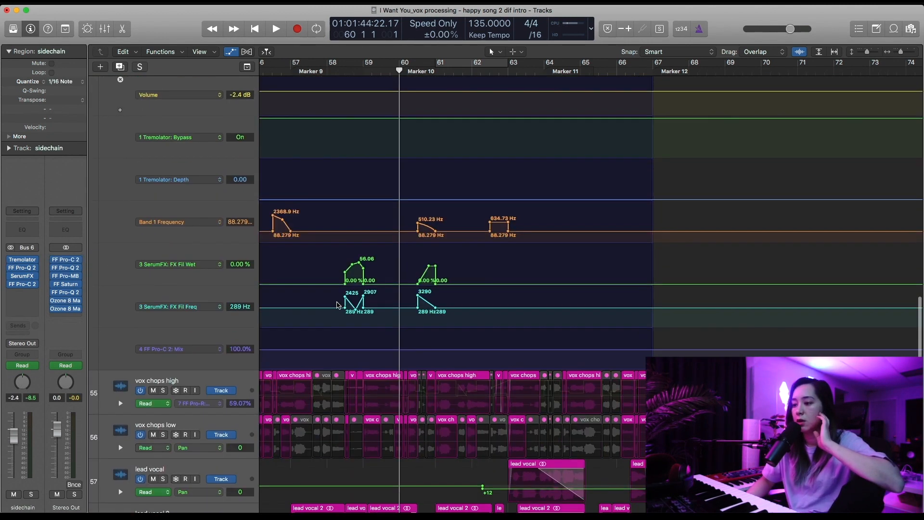
{"action": "scroll", "coordinate": [339, 303], "scroll_direction": "up", "scroll_amount": 5}
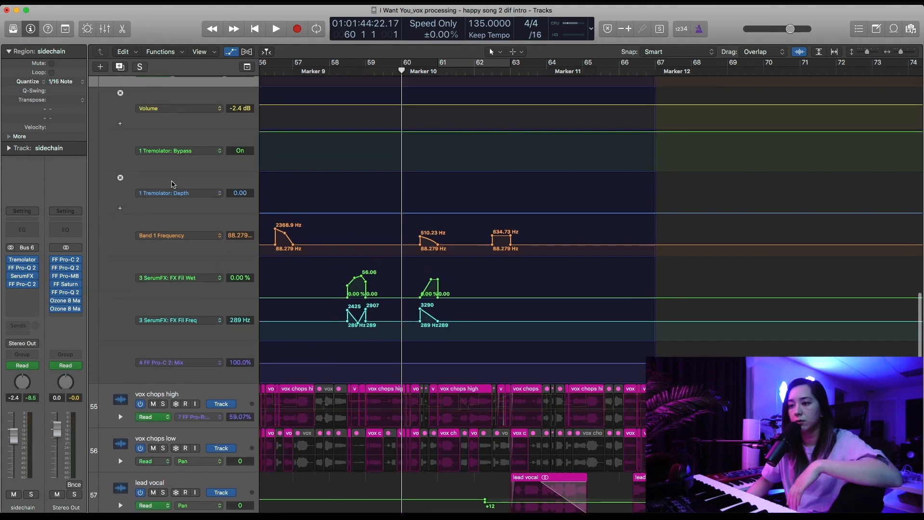
{"action": "left_click", "coordinate": [120, 105]}
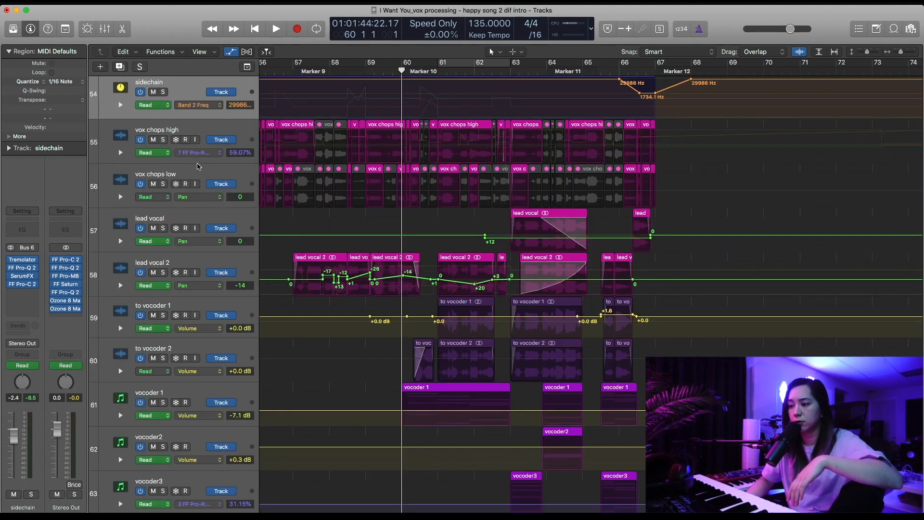
Step: Look over the automation on the vocal, lead and synth tracks, and hide the automation view
{"action": "scroll", "coordinate": [386, 253], "scroll_direction": "up", "scroll_amount": 5}
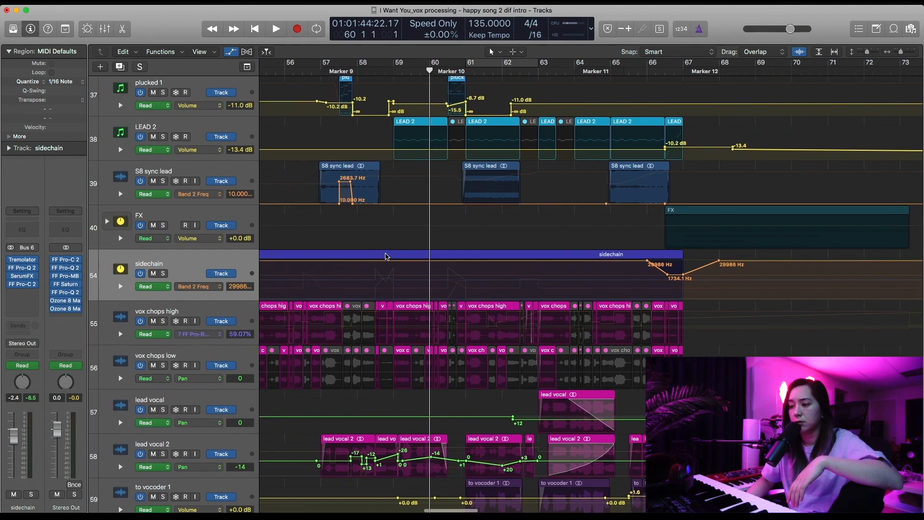
{"action": "scroll", "coordinate": [386, 256], "scroll_direction": "down", "scroll_amount": 10}
{"action": "scroll", "coordinate": [387, 255], "scroll_direction": "down", "scroll_amount": 3}
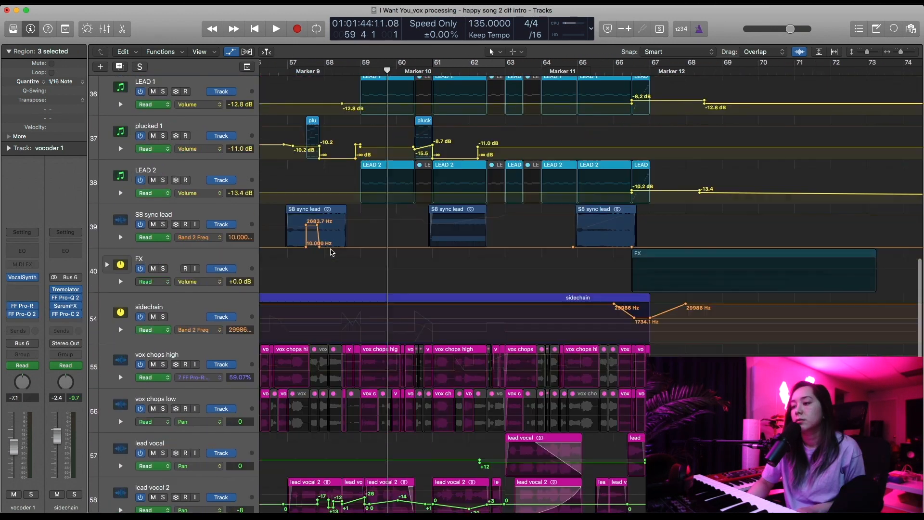
{"action": "scroll", "coordinate": [332, 253], "scroll_direction": "up", "scroll_amount": 9}
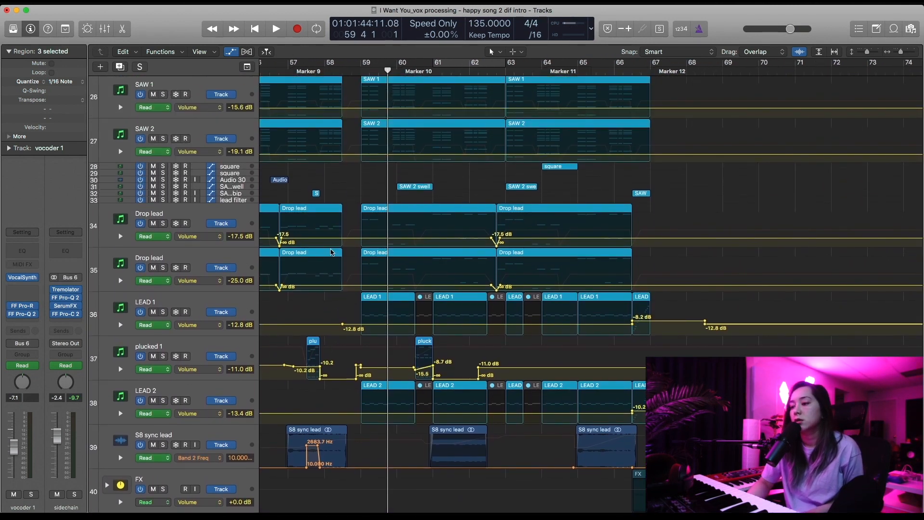
{"action": "key", "text": "a"}
{"action": "scroll", "coordinate": [330, 250], "scroll_direction": "up", "scroll_amount": 8}
{"action": "scroll", "coordinate": [331, 252], "scroll_direction": "up", "scroll_amount": 5}
{"action": "scroll", "coordinate": [331, 252], "scroll_direction": "left", "scroll_amount": 6}
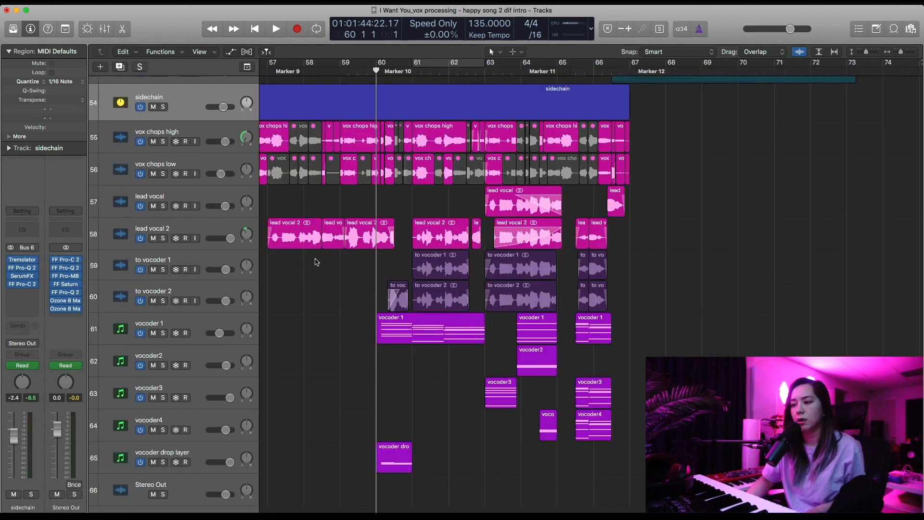
Step: Select all tracks from vox chops high through vocoder drop layer and solo them together
{"action": "scroll", "coordinate": [313, 262], "scroll_direction": "down", "scroll_amount": 2}
{"action": "left_click", "coordinate": [198, 440]}
{"action": "left_click", "coordinate": [179, 116], "text": "super"}
{"action": "left_click", "coordinate": [177, 117], "text": "super"}
{"action": "left_click", "coordinate": [176, 114], "text": "shift"}
{"action": "key", "text": "s"}
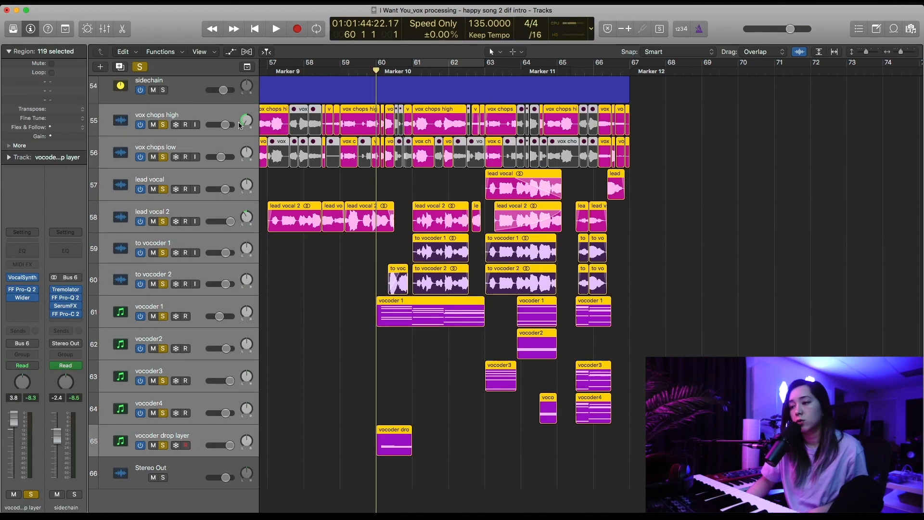
Step: Place the playhead on beat 4 of bar 59 and play all soloed vocal layers through to bar 67
{"action": "left_click_drag", "start_coordinate": [369, 76], "coordinate": [362, 72]}
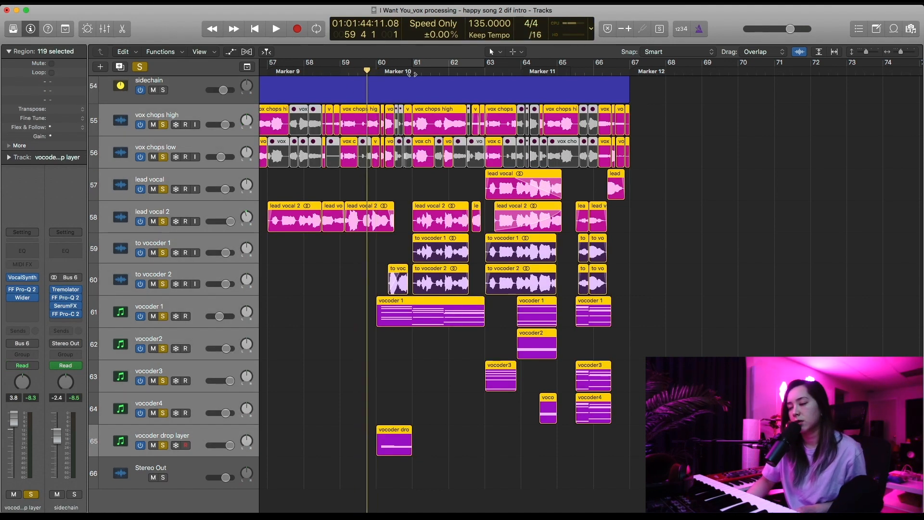
{"action": "left_click", "coordinate": [376, 72]}
{"action": "left_click", "coordinate": [368, 72]}
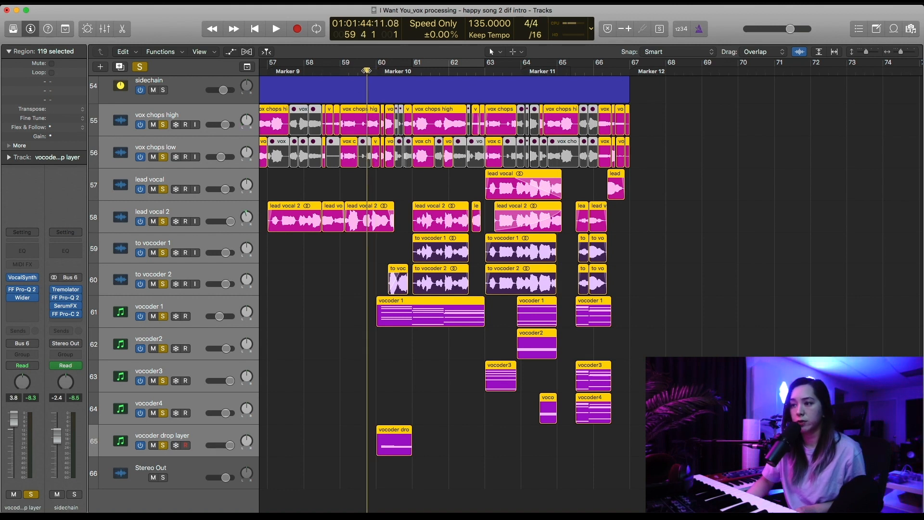
{"action": "key", "text": "space"}
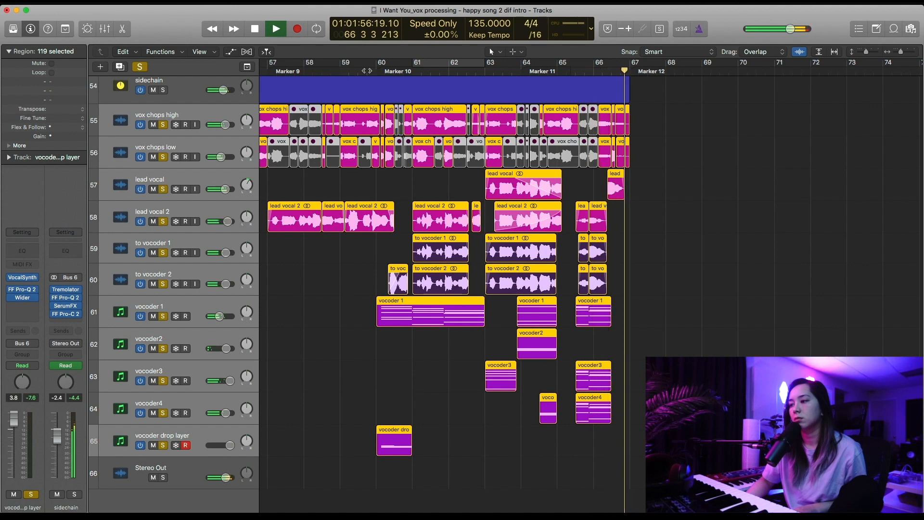
{"action": "key", "text": "space"}
Step: Deselect the regions, clear the solos, and play the vocals in the full mix to bar 67
{"action": "left_click", "coordinate": [410, 182]}
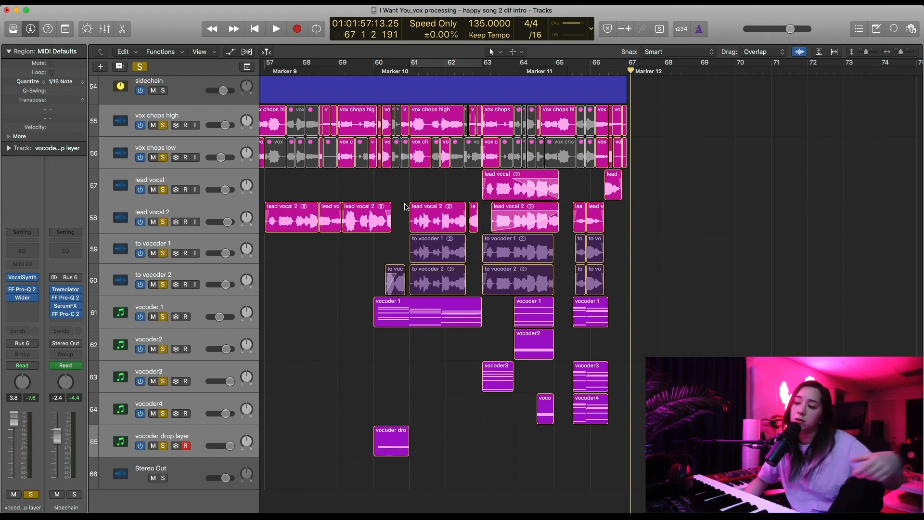
{"action": "scroll", "coordinate": [347, 302], "scroll_direction": "down", "scroll_amount": 1}
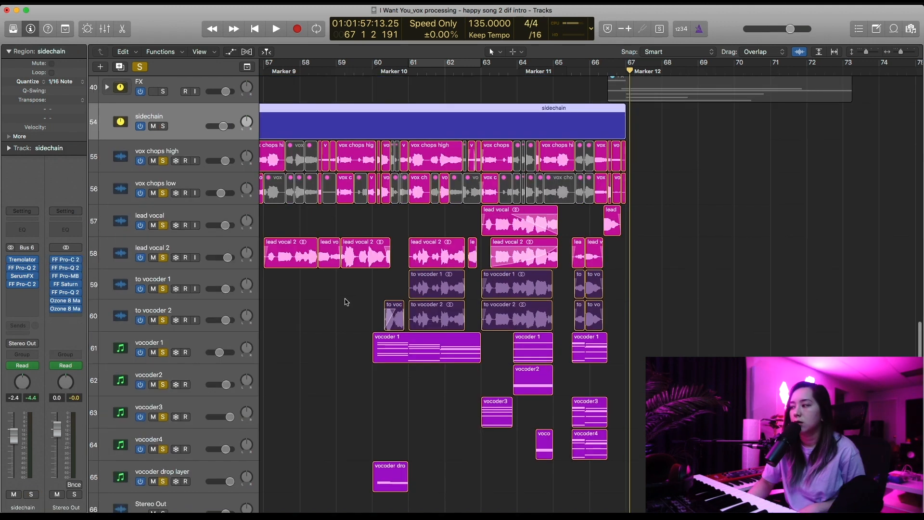
{"action": "scroll", "coordinate": [347, 302], "scroll_direction": "left", "scroll_amount": 1}
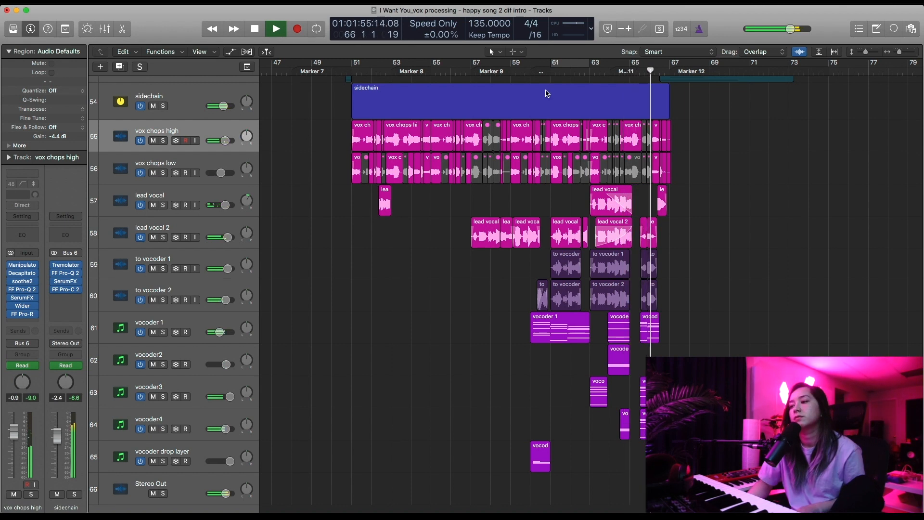
{"action": "key", "text": "space"}
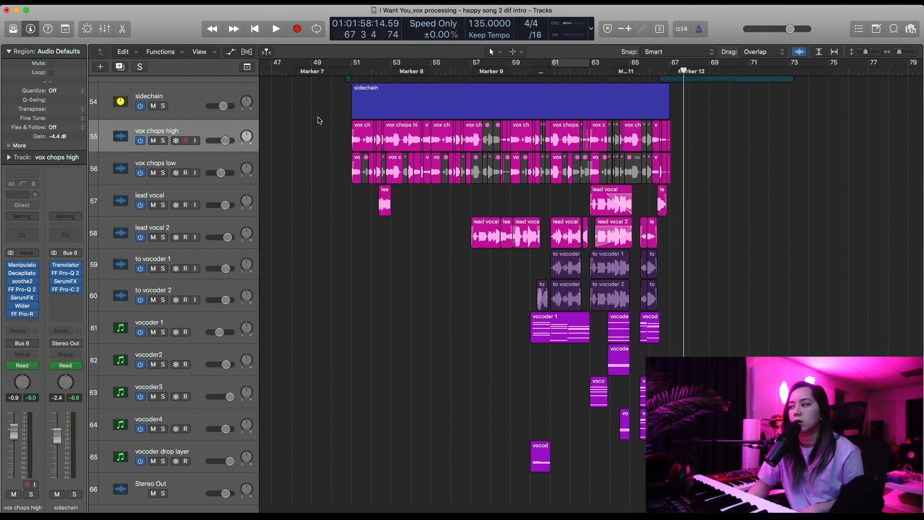